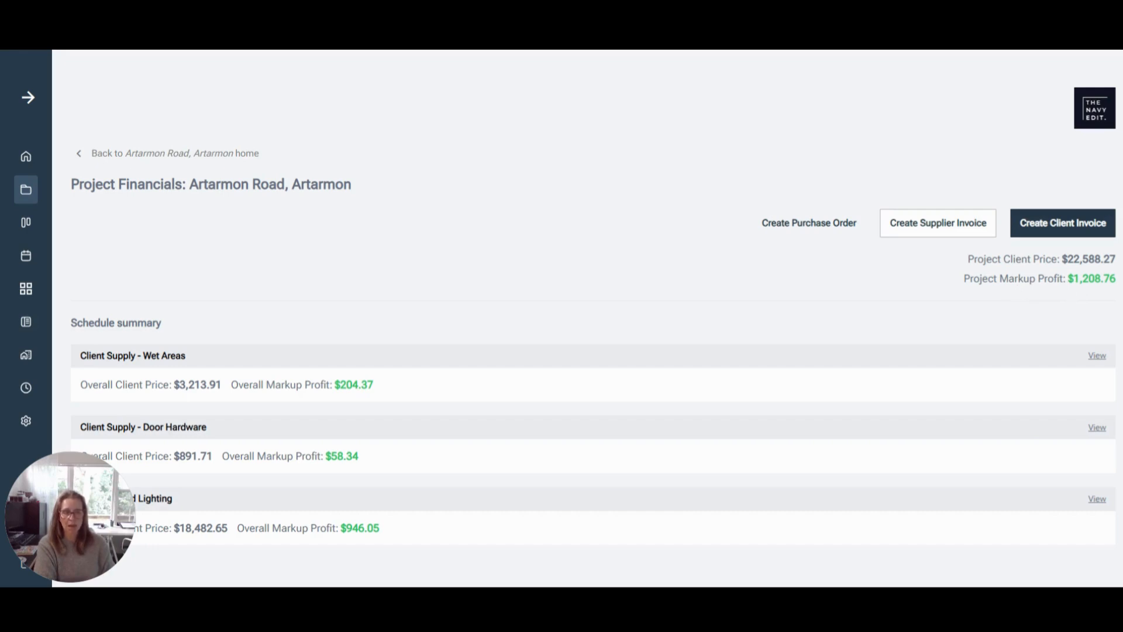
Review the project financials, covering the schedule summary, invoicing summary, purchase orders, supplier invoices and client invoices
scroll(802, 296, "down", 1)
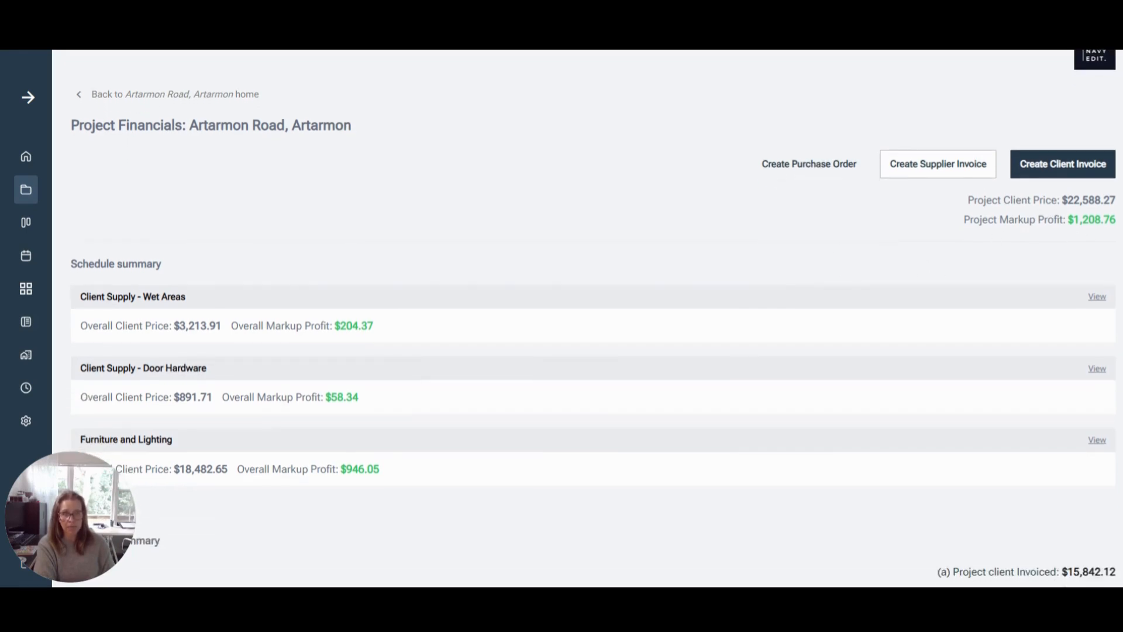
scroll(427, 258, "down", 1)
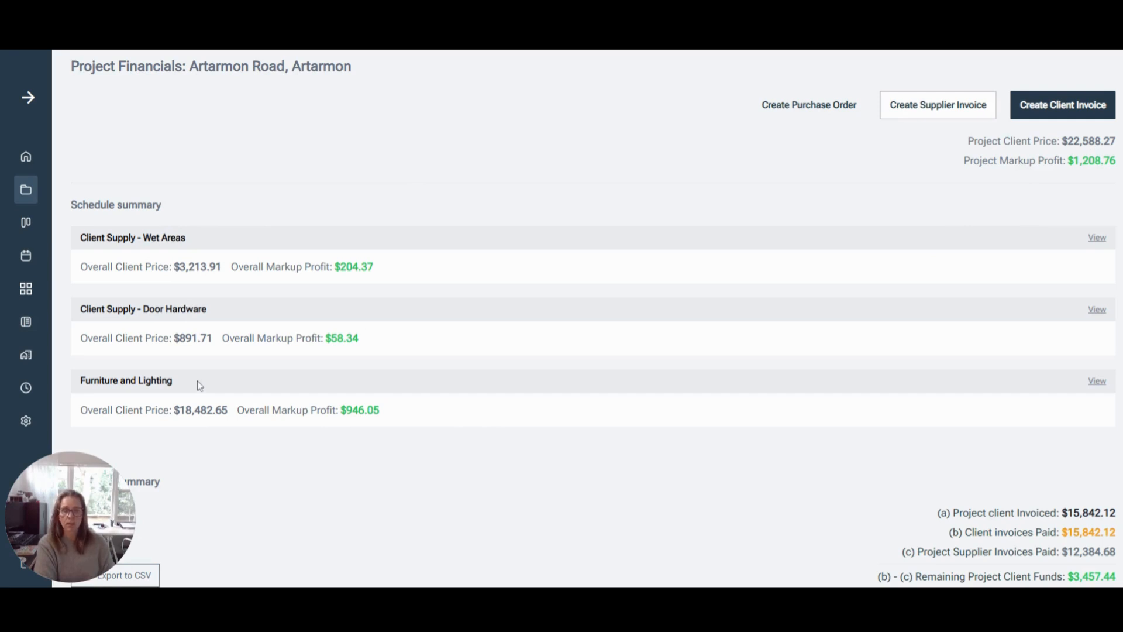
scroll(279, 380, "down", 3)
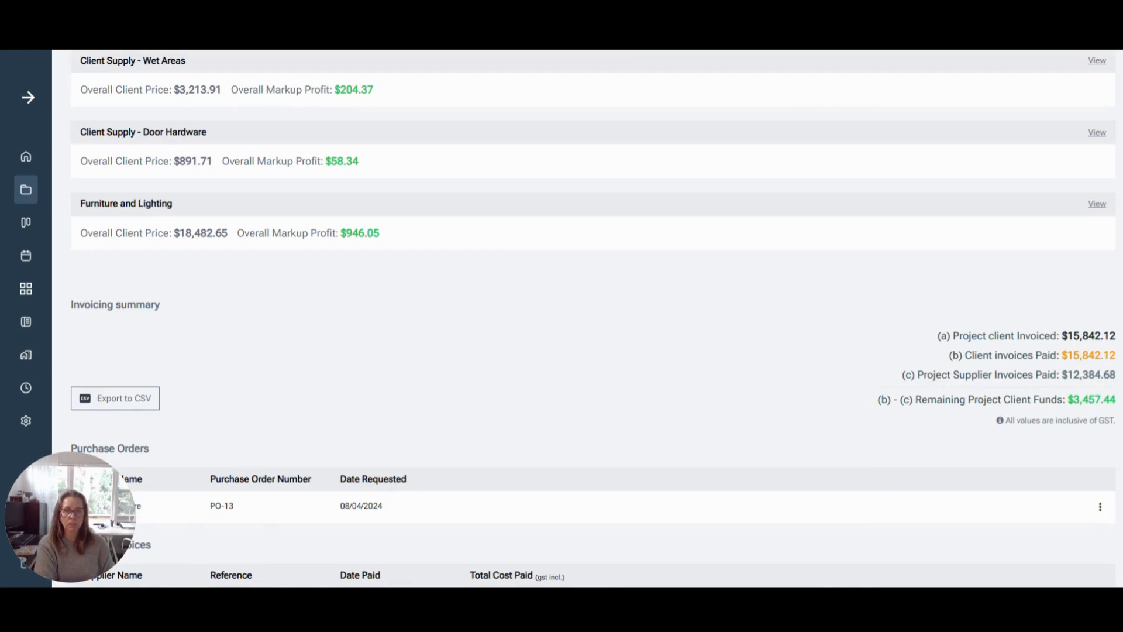
scroll(279, 379, "down", 1)
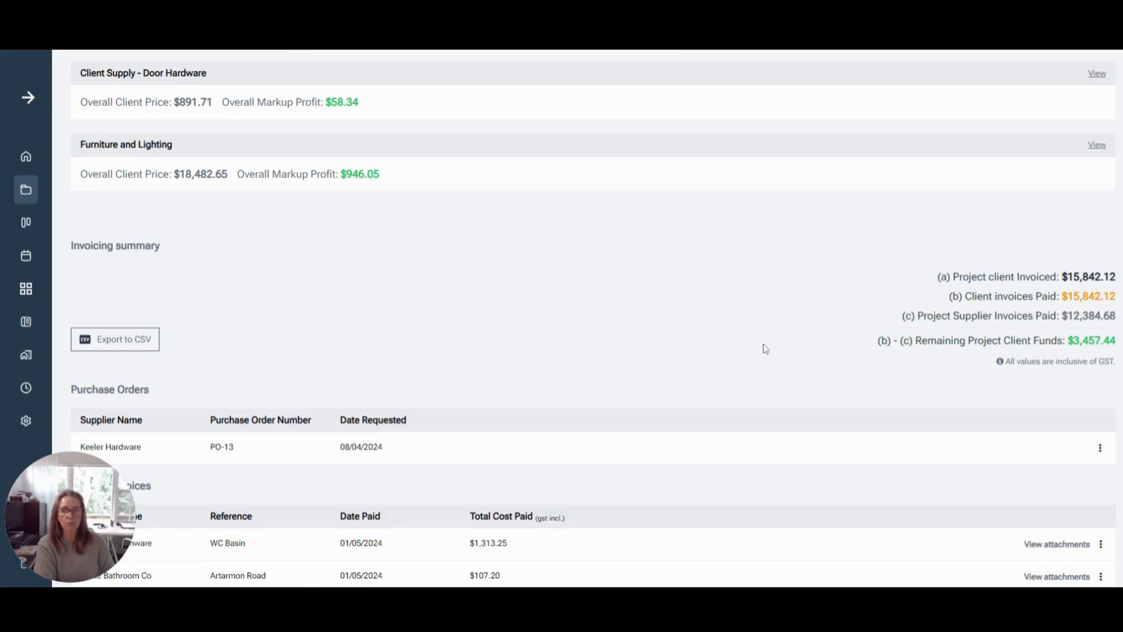
scroll(765, 349, "up", 1)
scroll(765, 349, "down", 2)
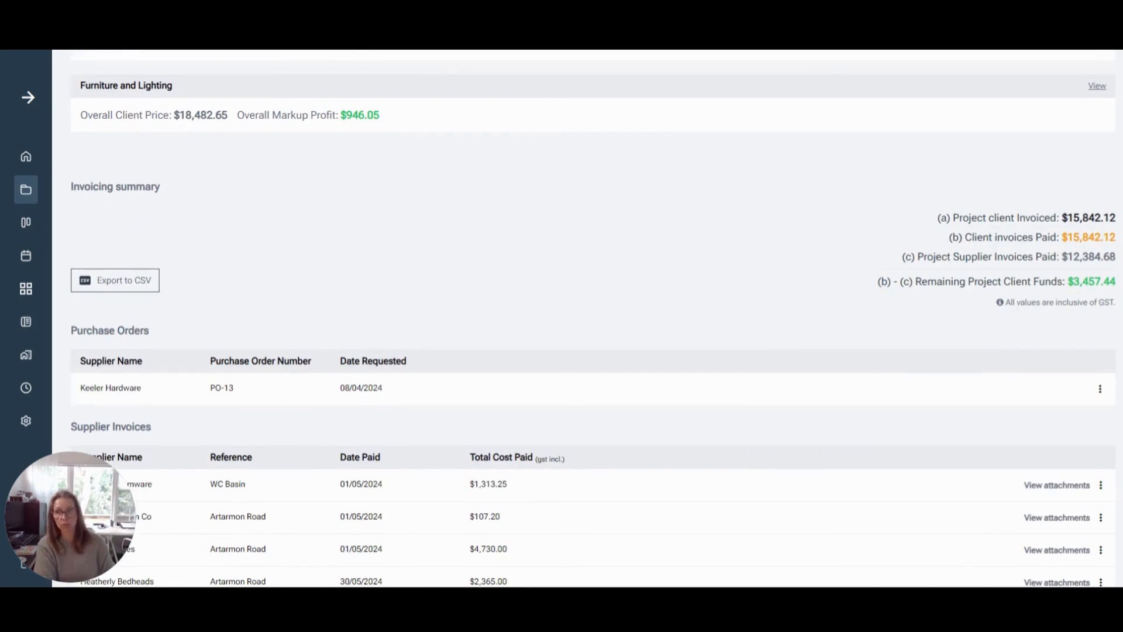
scroll(765, 349, "down", 4)
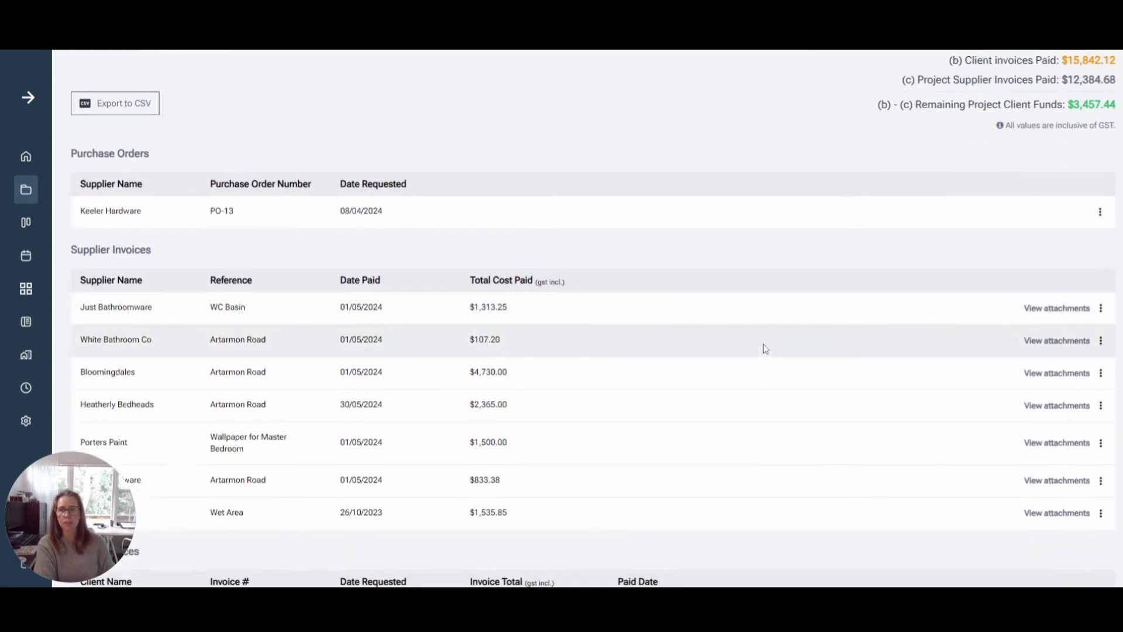
scroll(733, 349, "up", 1)
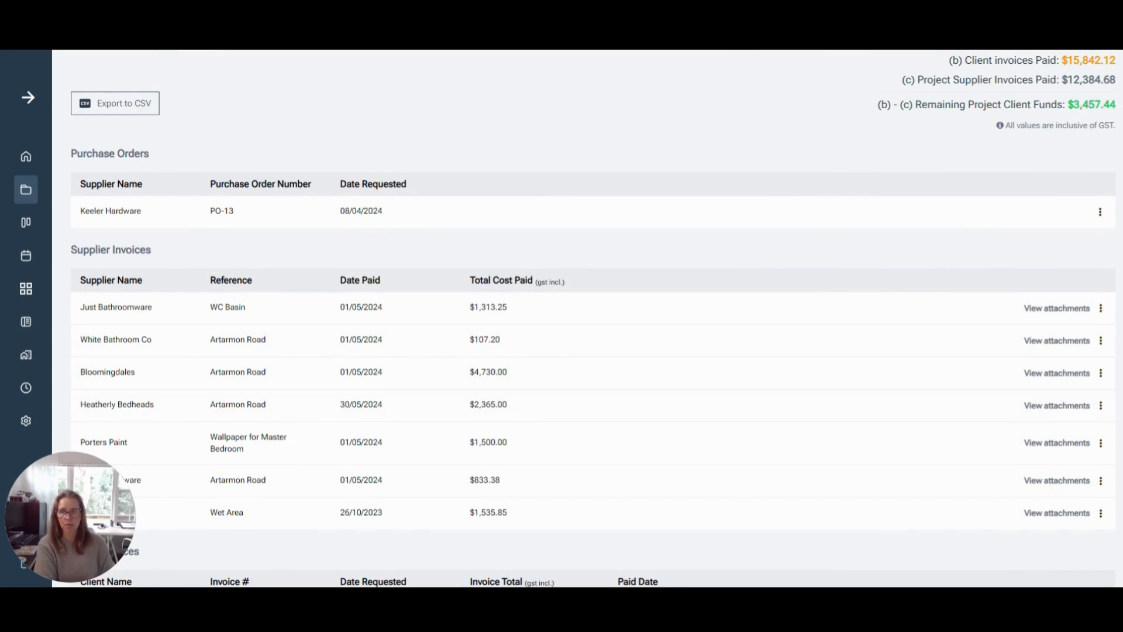
scroll(585, 316, "down", 1)
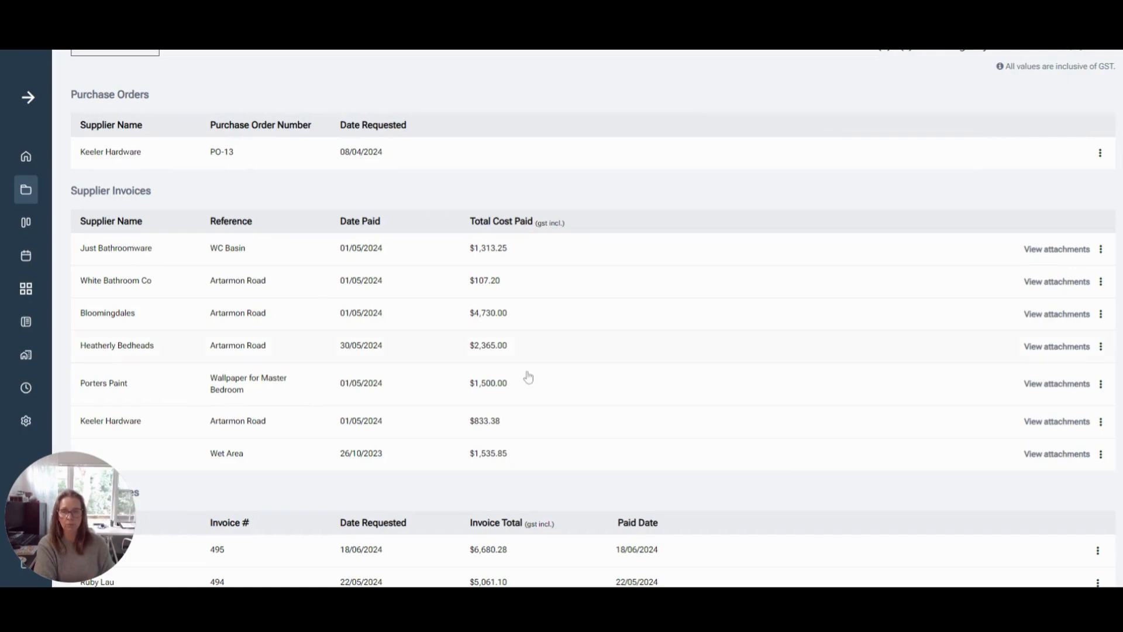
scroll(454, 313, "down", 2)
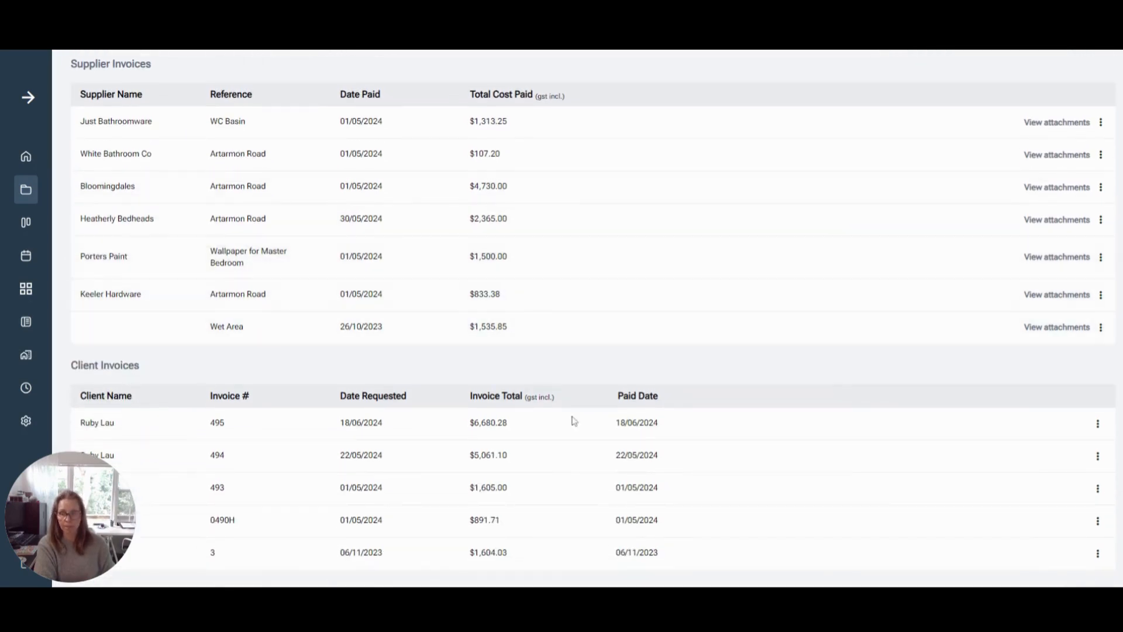
scroll(619, 425, "up", 5)
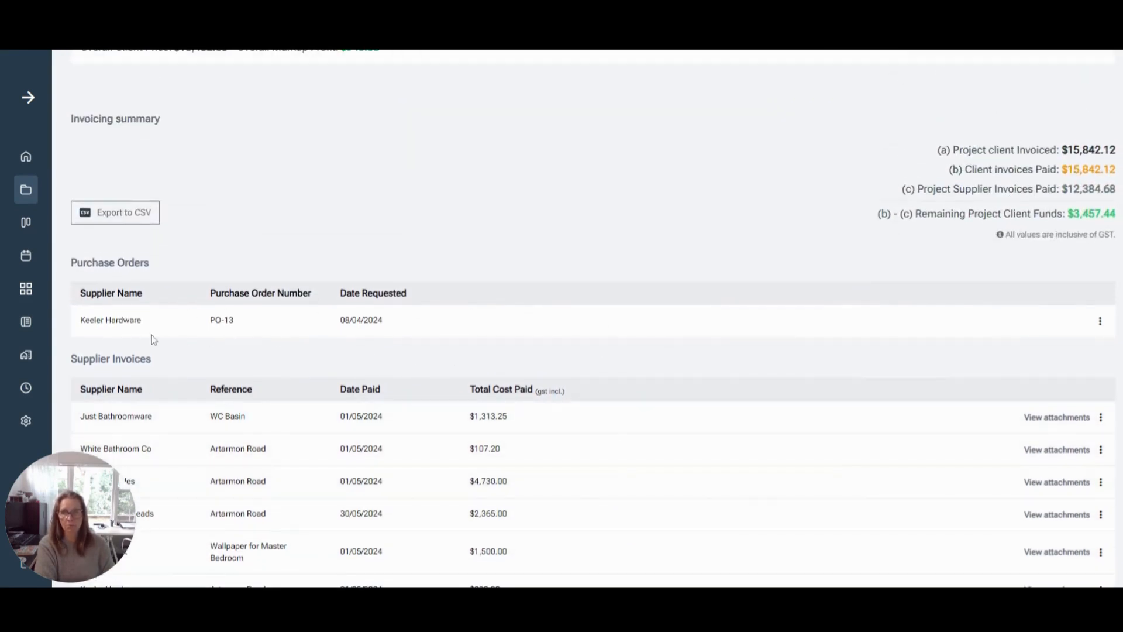
Start a new purchase order for the project and choose ABI Interiors as the supplier
scroll(411, 416, "up", 9)
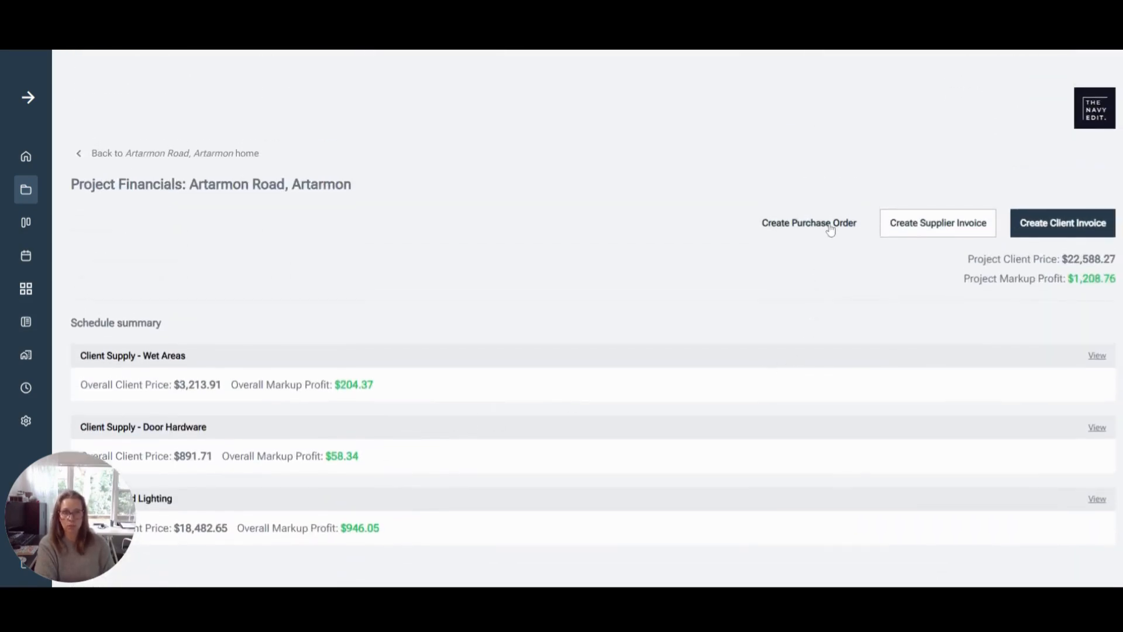
left_click(830, 227)
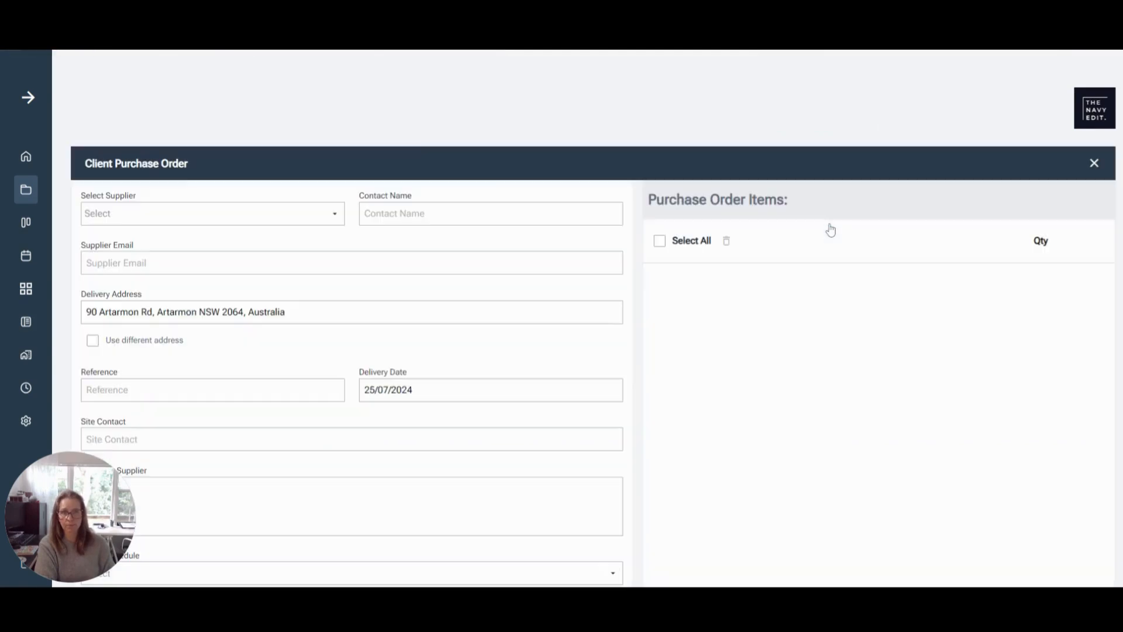
left_click(308, 214)
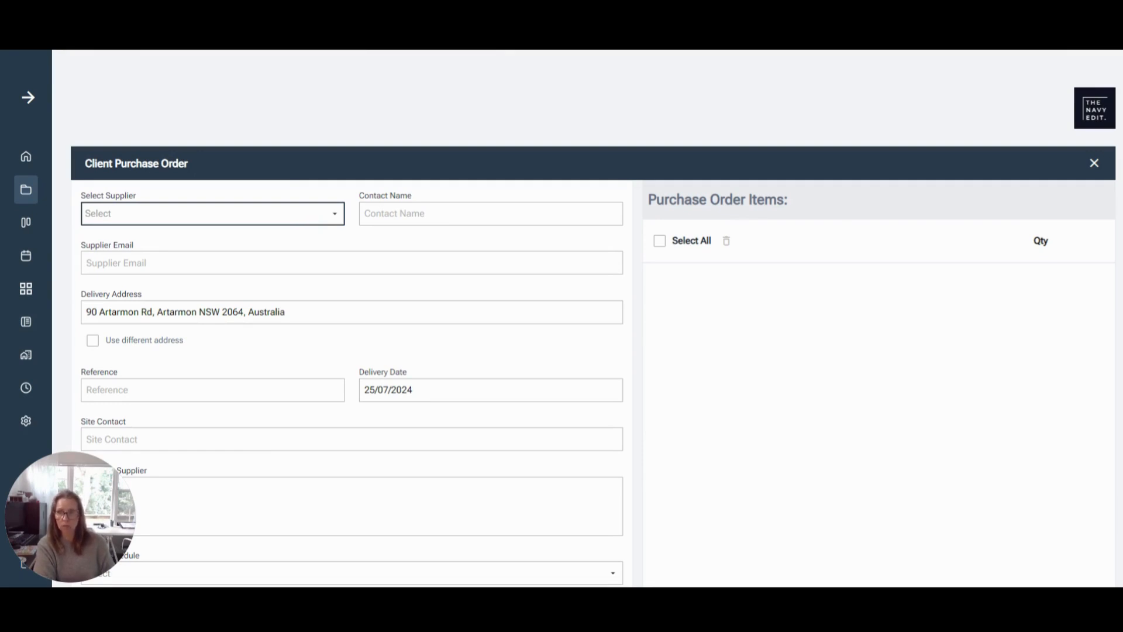
left_click(168, 227)
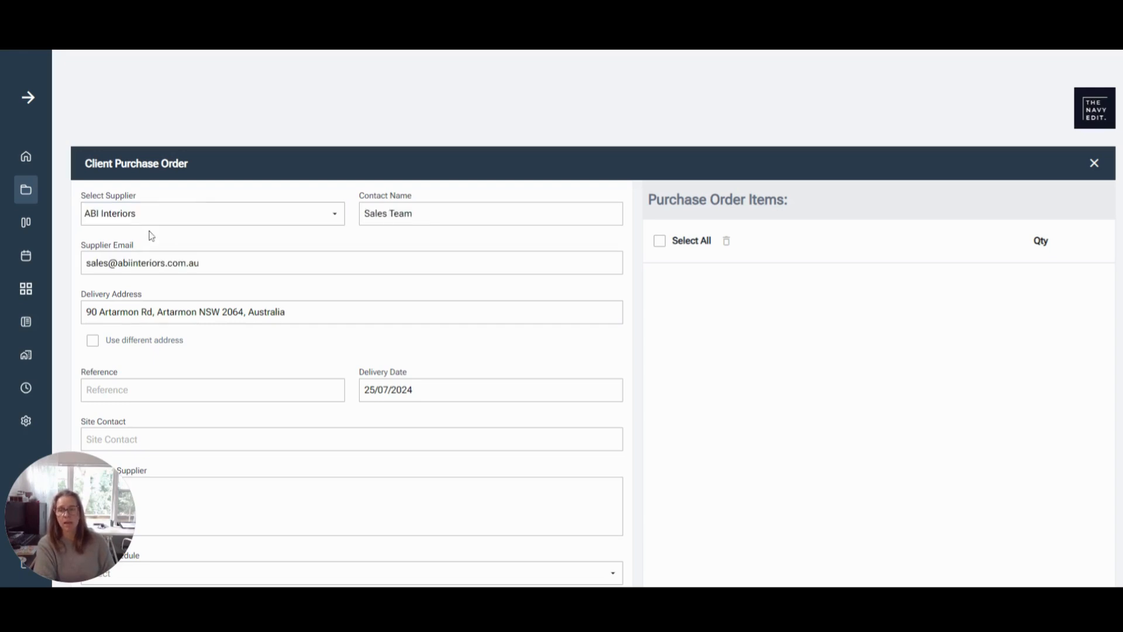
Enter "Wet Area Items" as the purchase order's reference
scroll(238, 234, "down", 2)
left_click(234, 272)
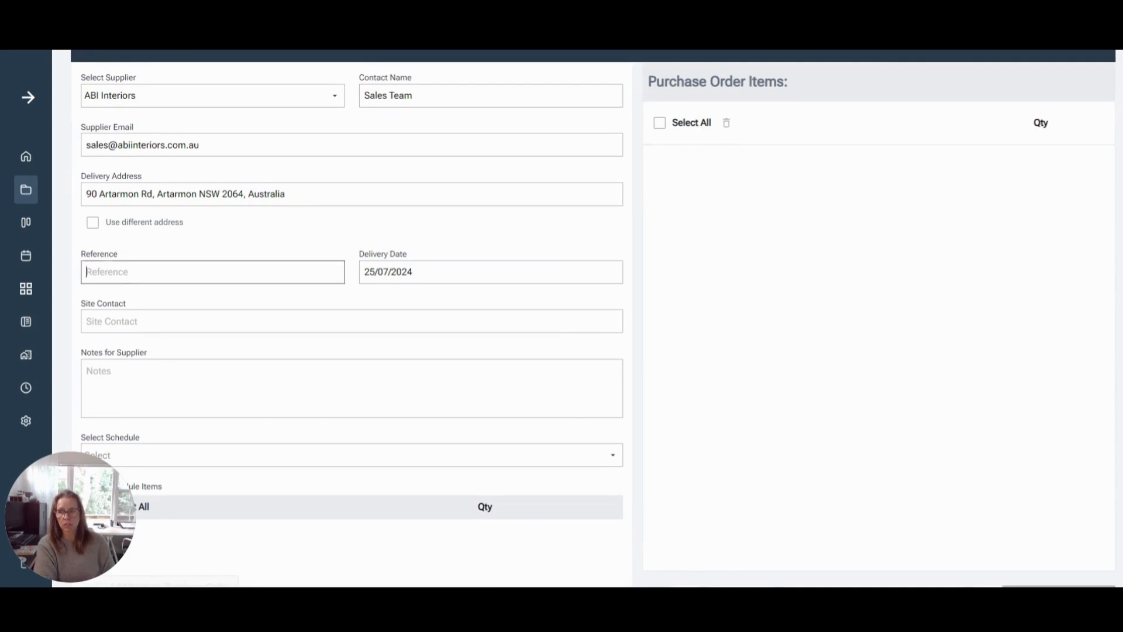
type("Ar")
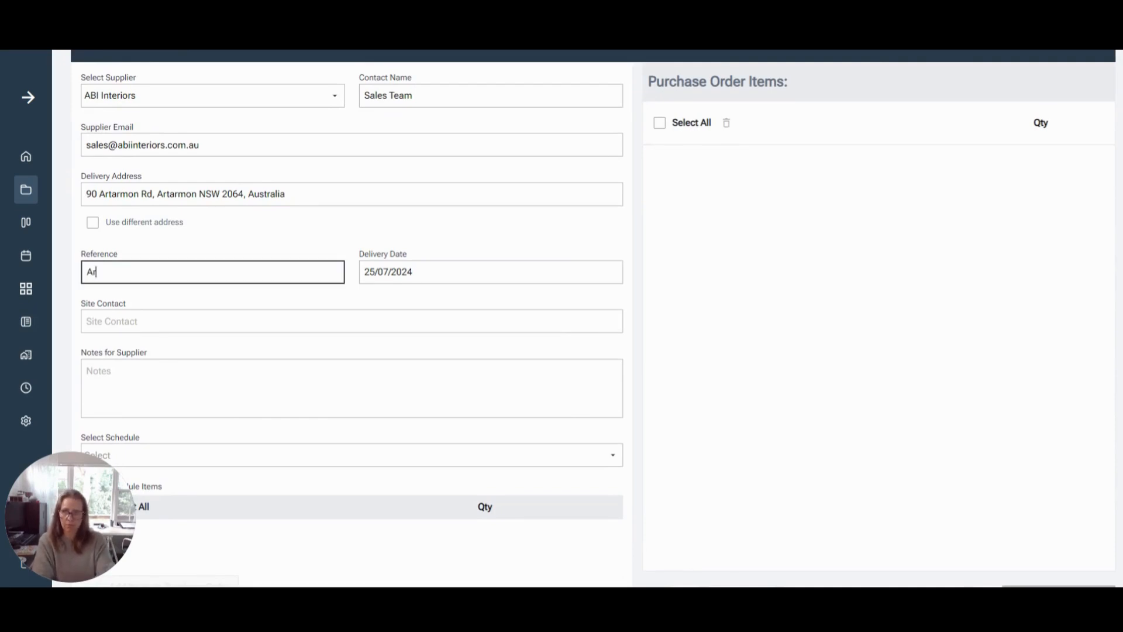
key("BackSpace")
key("BackSpace")
type("Wet AR")
type("ea")
key("BackSpace")
key("BackSpace")
key("BackSpace")
type("re")
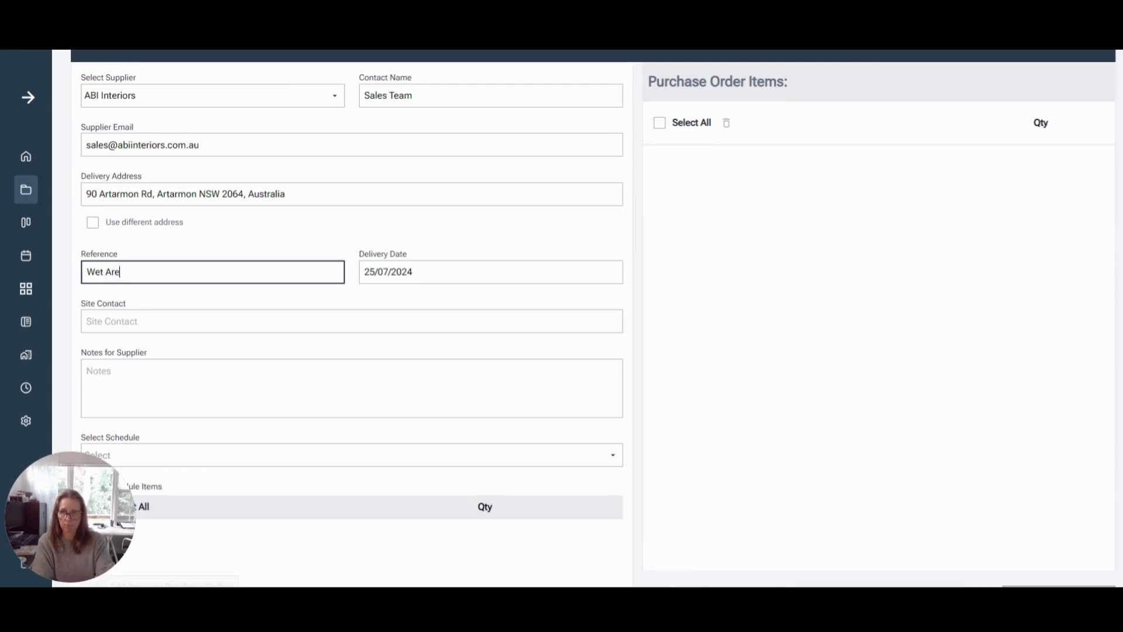
type("a Items")
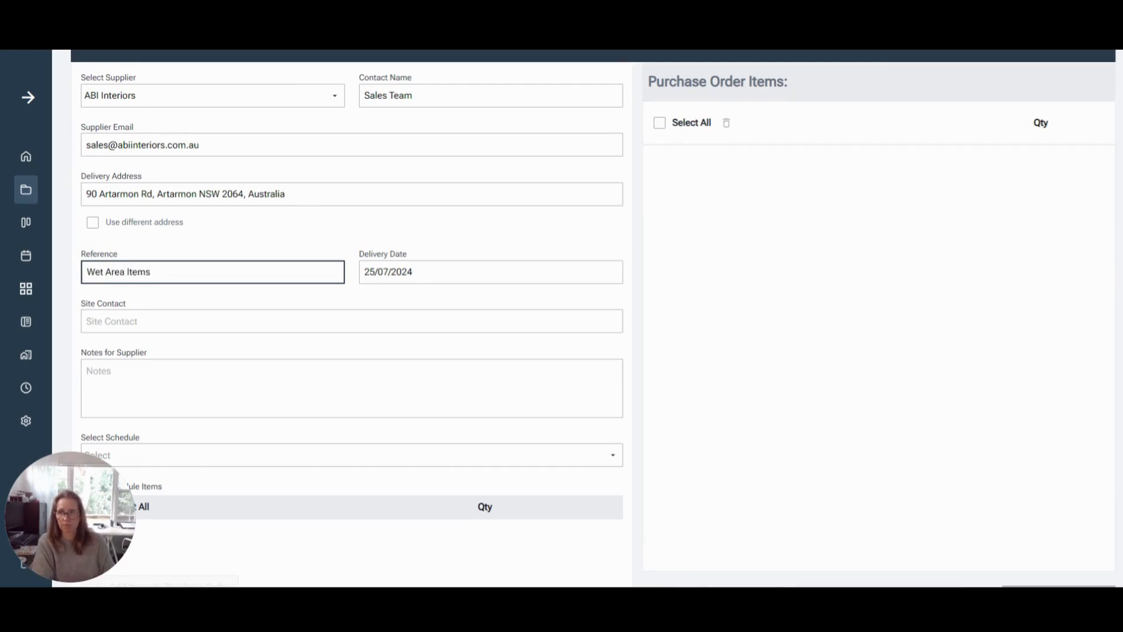
Set the purchase order's delivery date to 24/10/2024
left_click(437, 275)
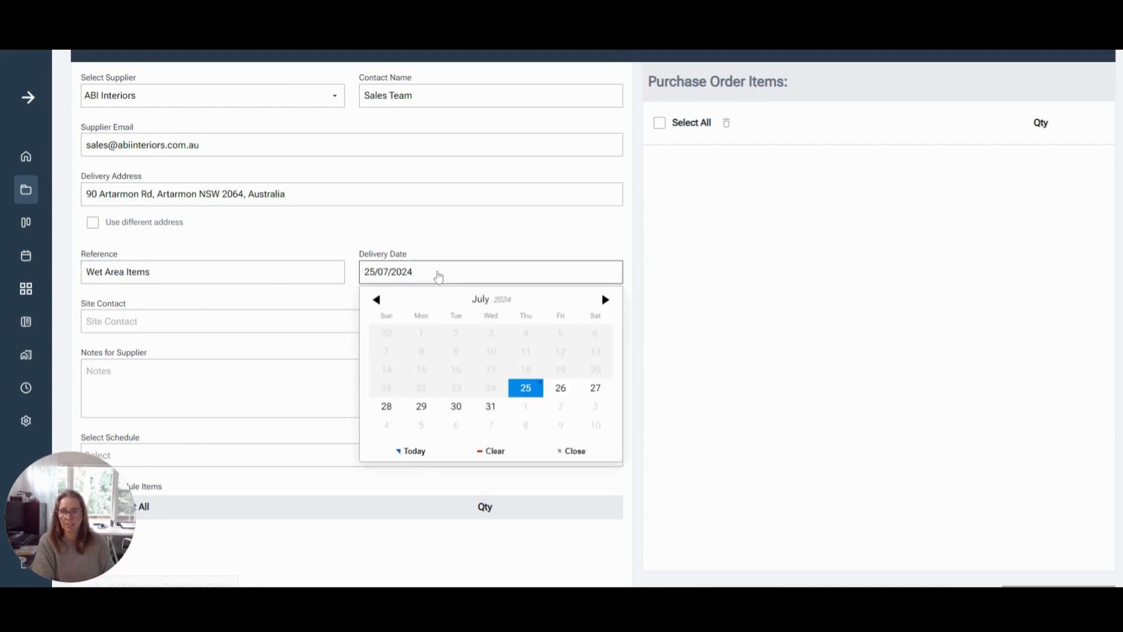
left_click(613, 300)
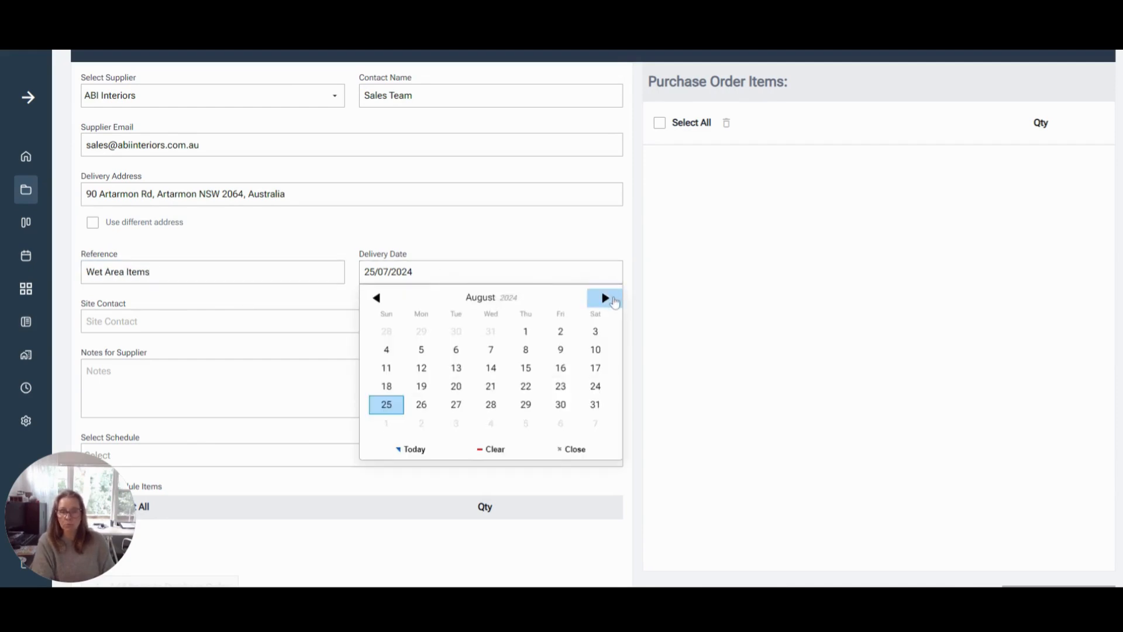
left_click(613, 301)
left_click(613, 301)
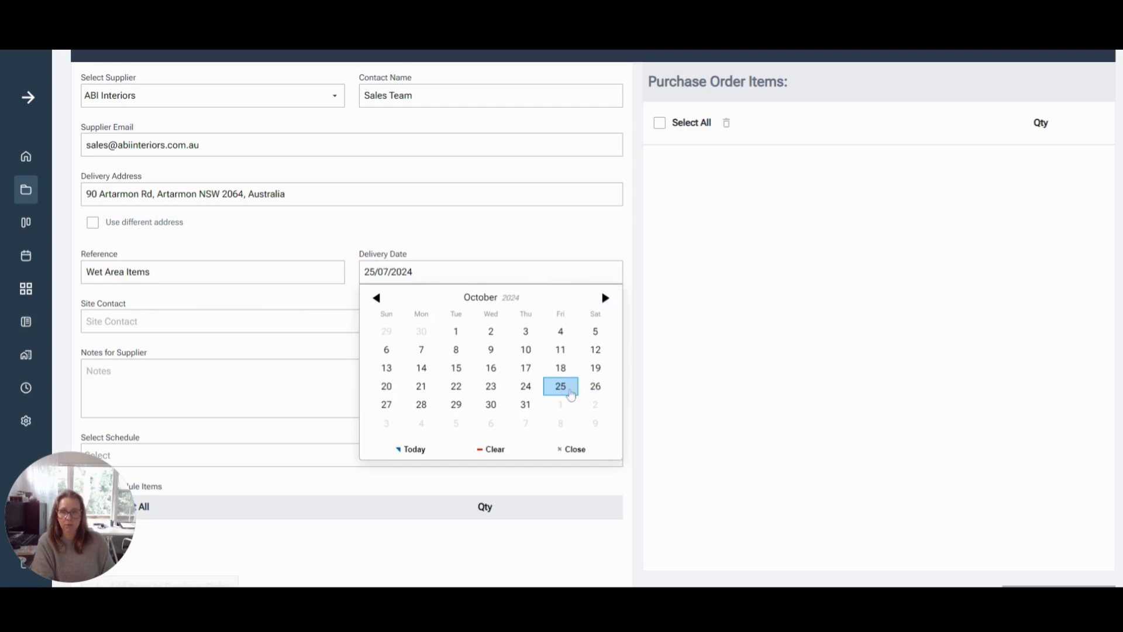
left_click(528, 388)
Enter the full name of the site contact on the purchase order
left_click(309, 325)
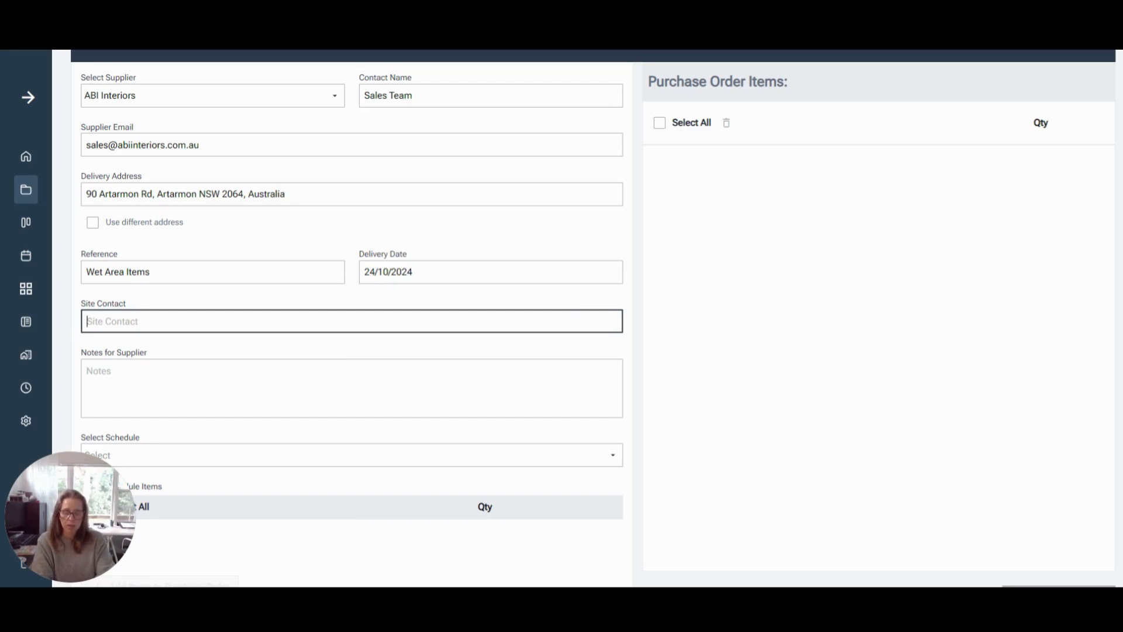
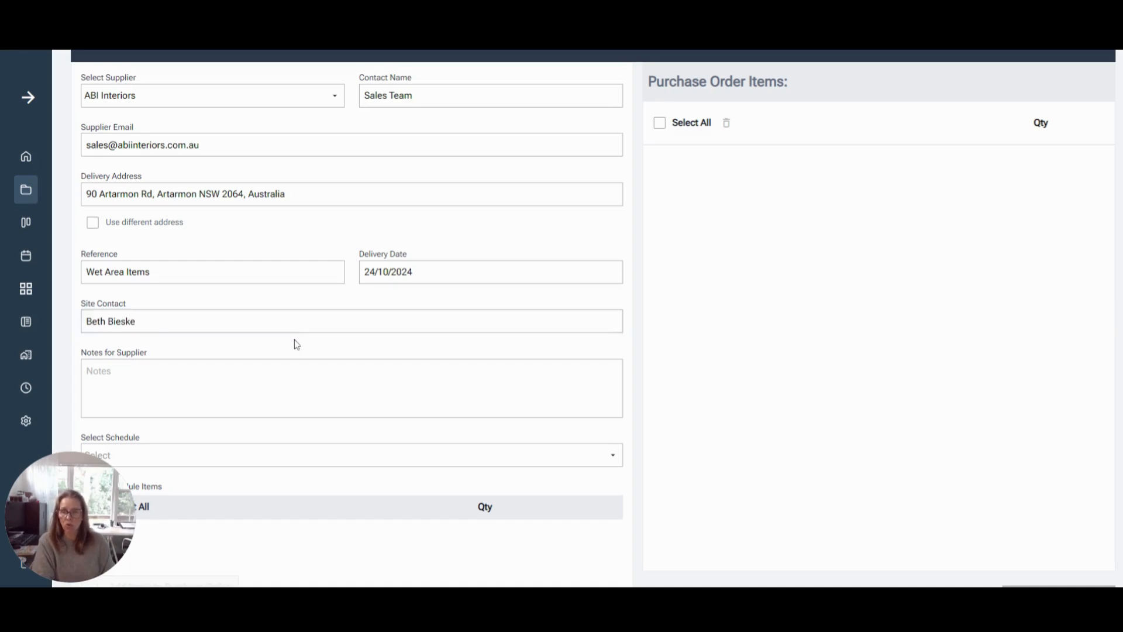
Add the supplier note "Delivery needed mid/late October" to the purchase order
scroll(294, 344, "down", 1)
left_click(216, 340)
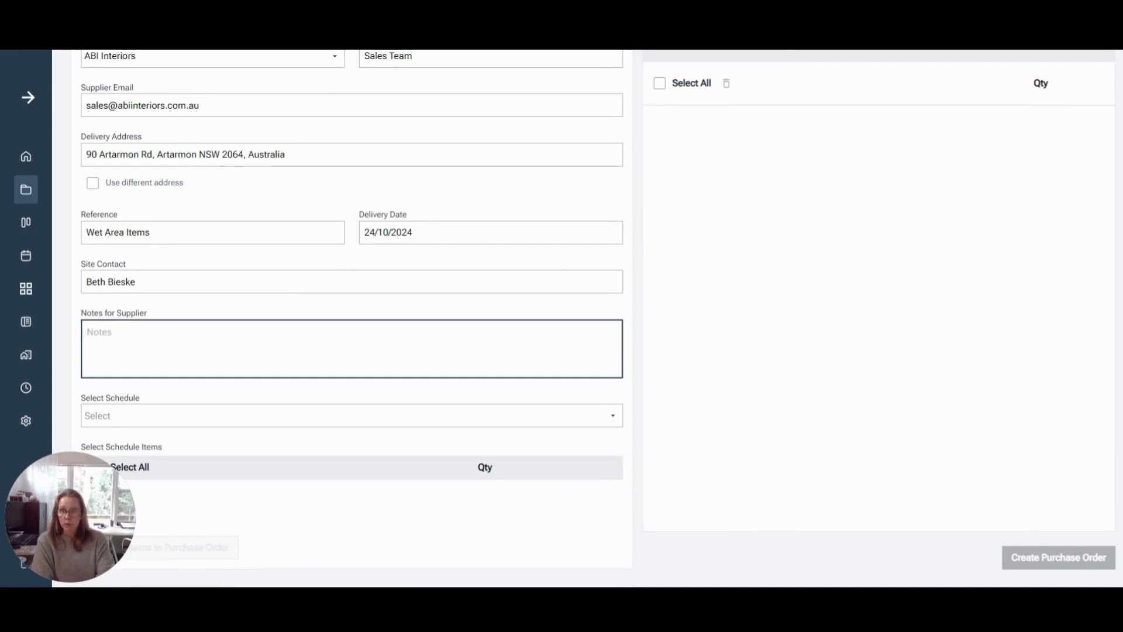
type("Delivery")
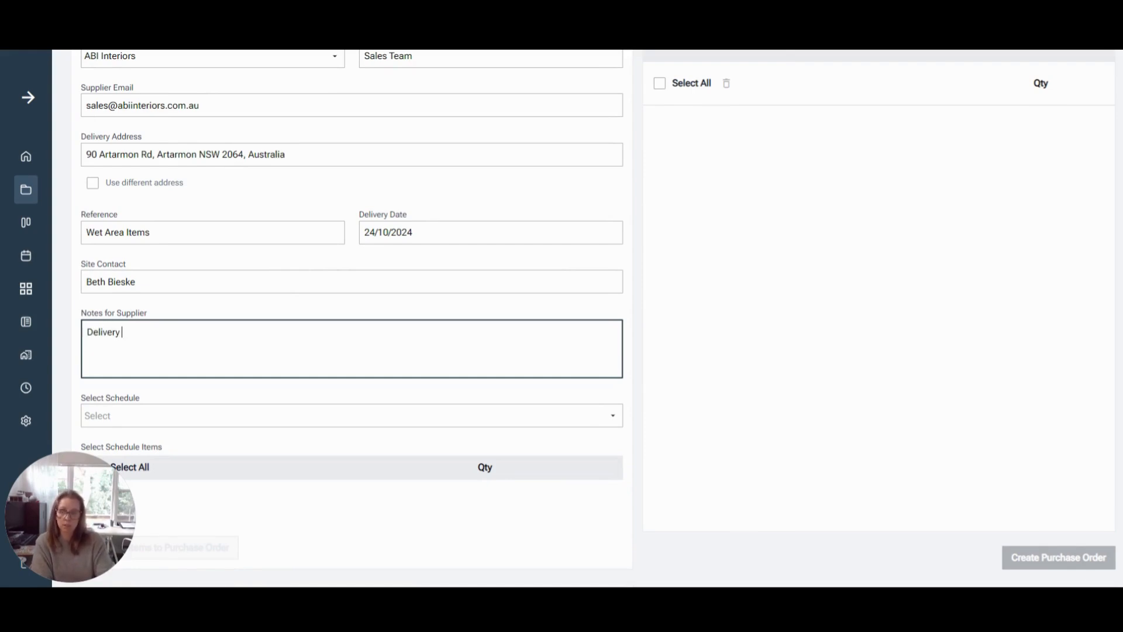
type(" nee")
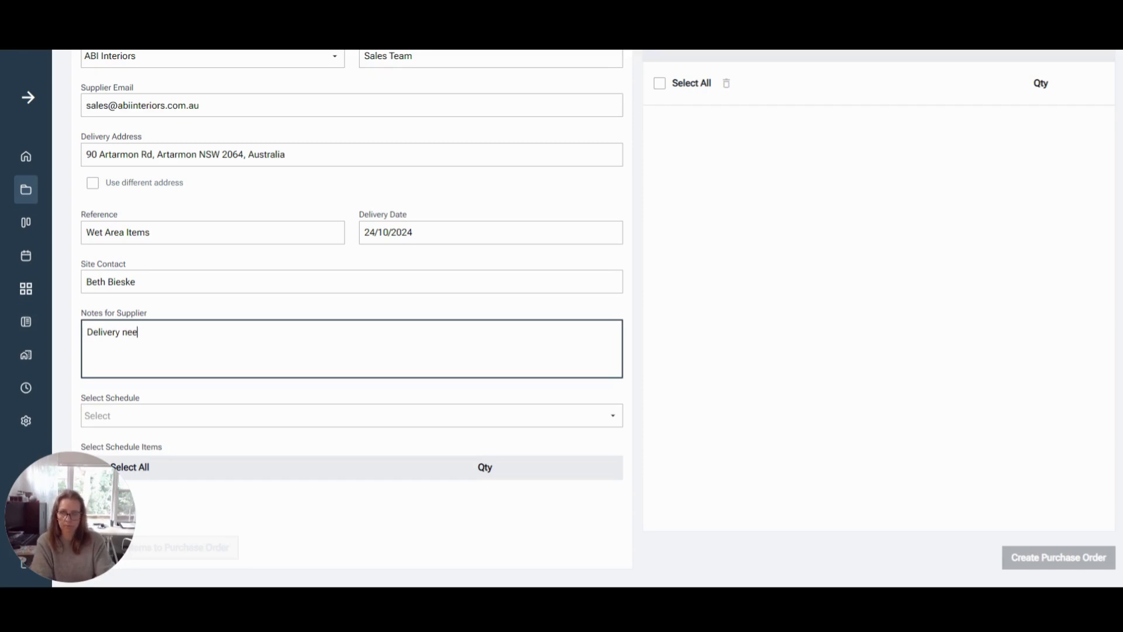
type("ded mid")
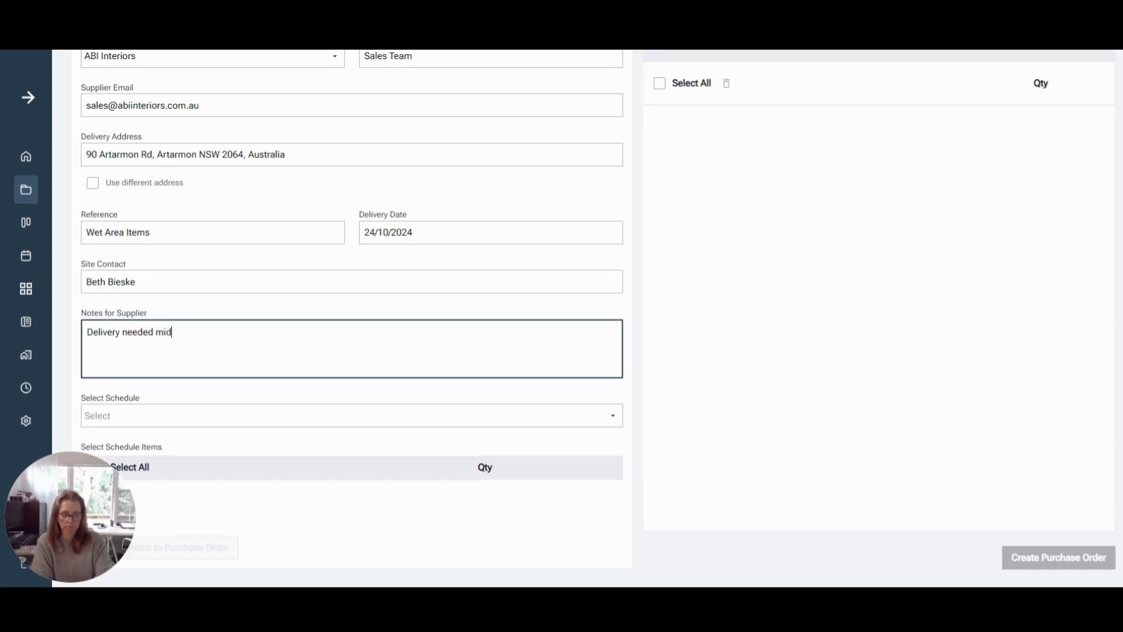
type("/late Octover")
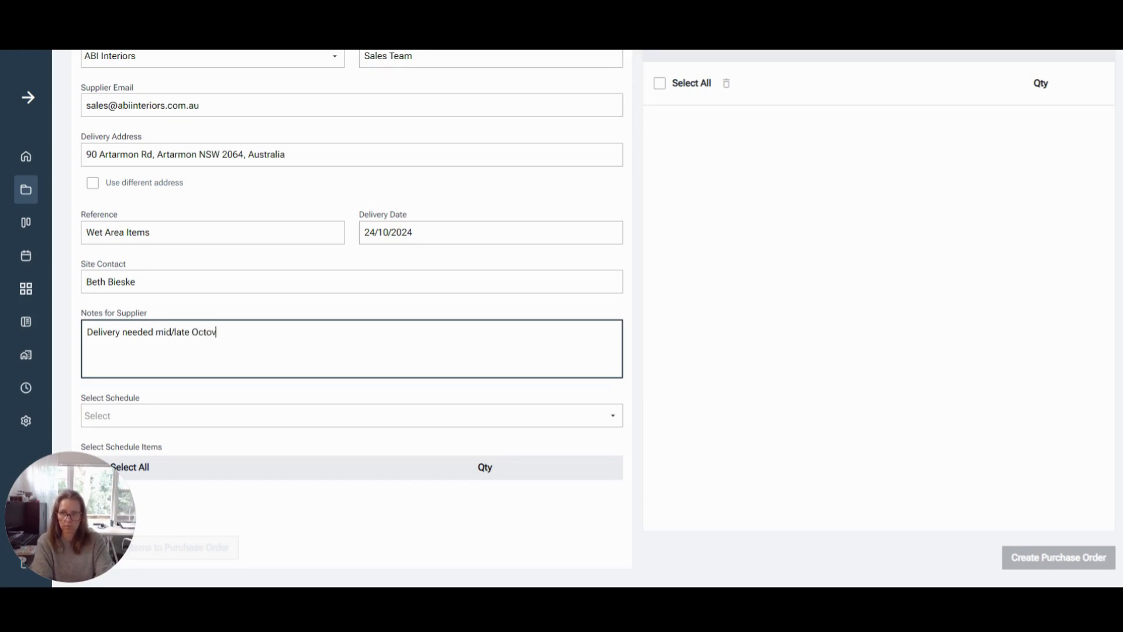
key("BackSpace")
key("BackSpace")
key("BackSpace")
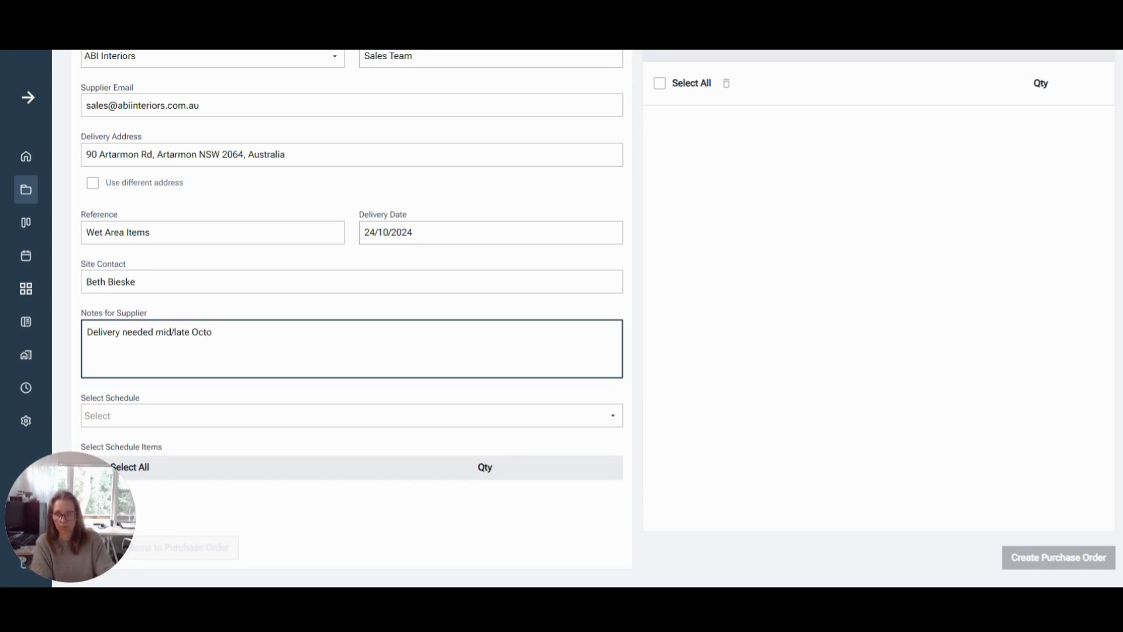
type("ber")
left_click(280, 312)
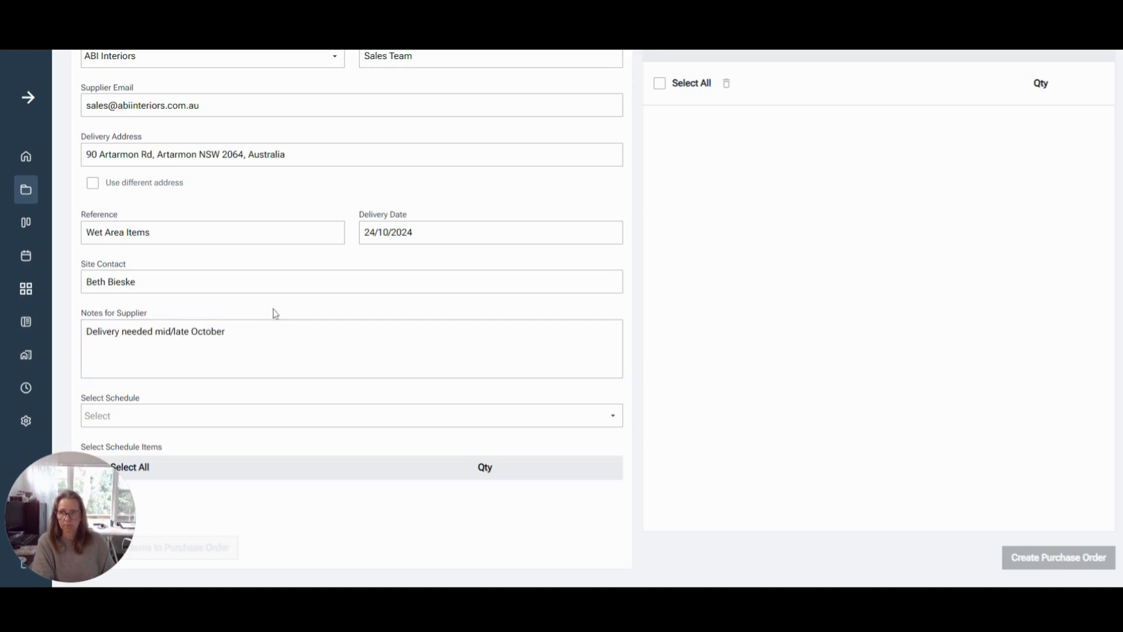
Choose the Client Supply - Wet Areas schedule for the purchase order and look through its items
left_click(214, 420)
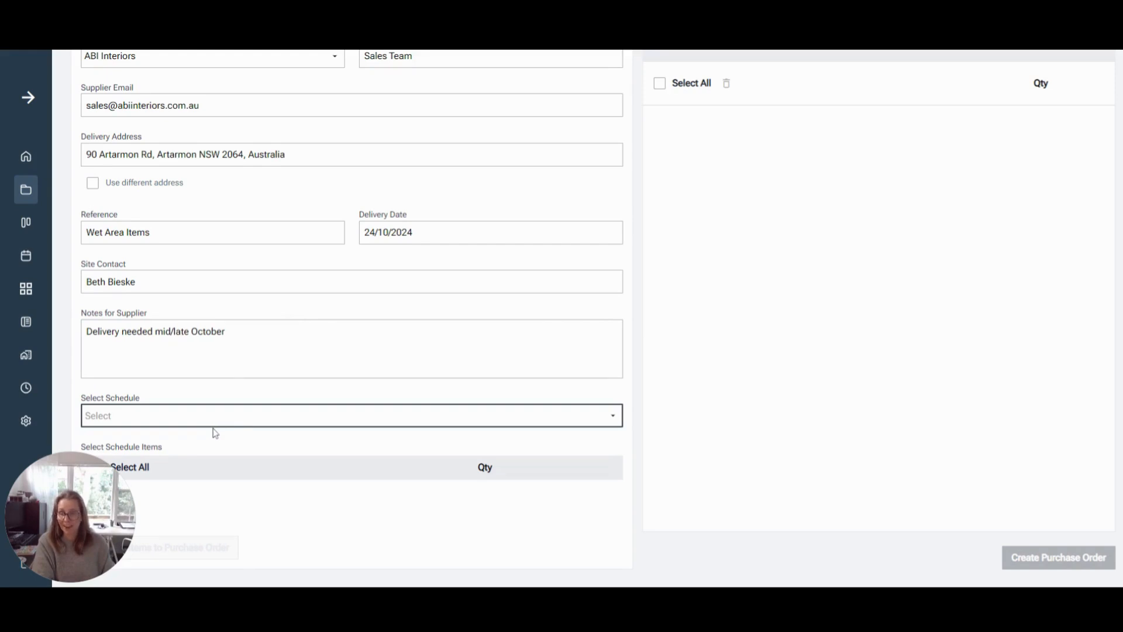
left_click(215, 438)
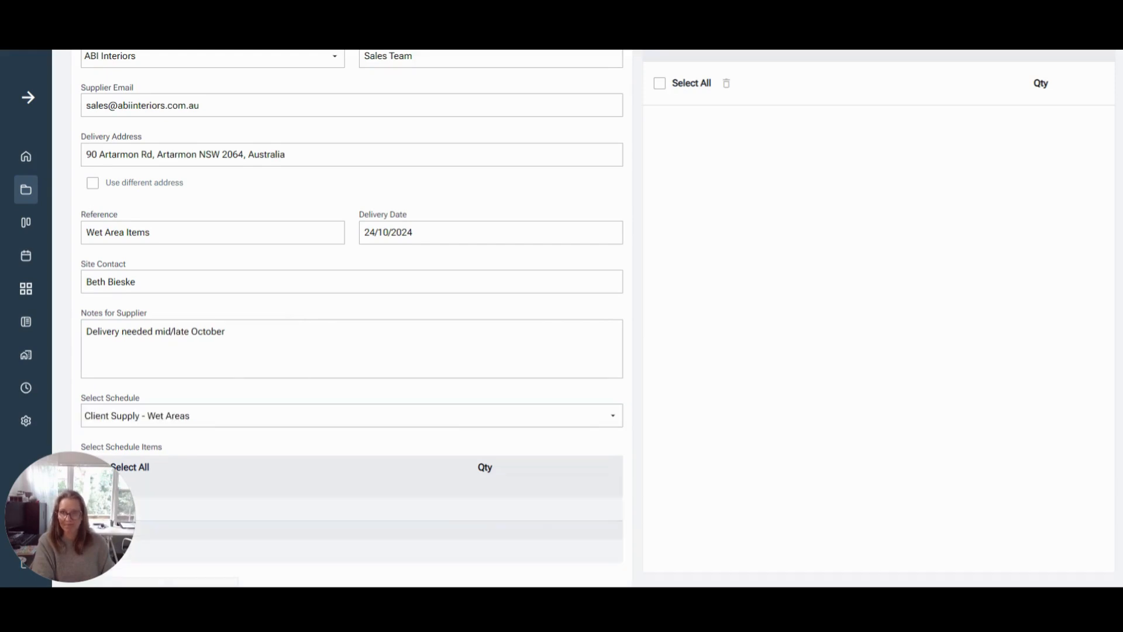
scroll(314, 368, "down", 1)
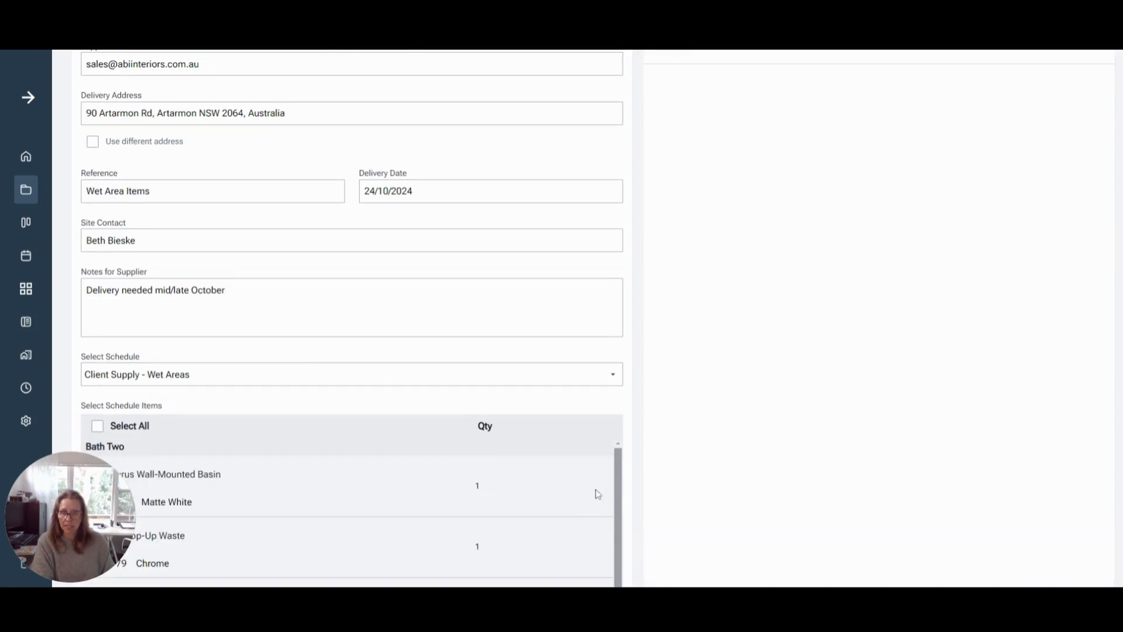
scroll(356, 305, "down", 5)
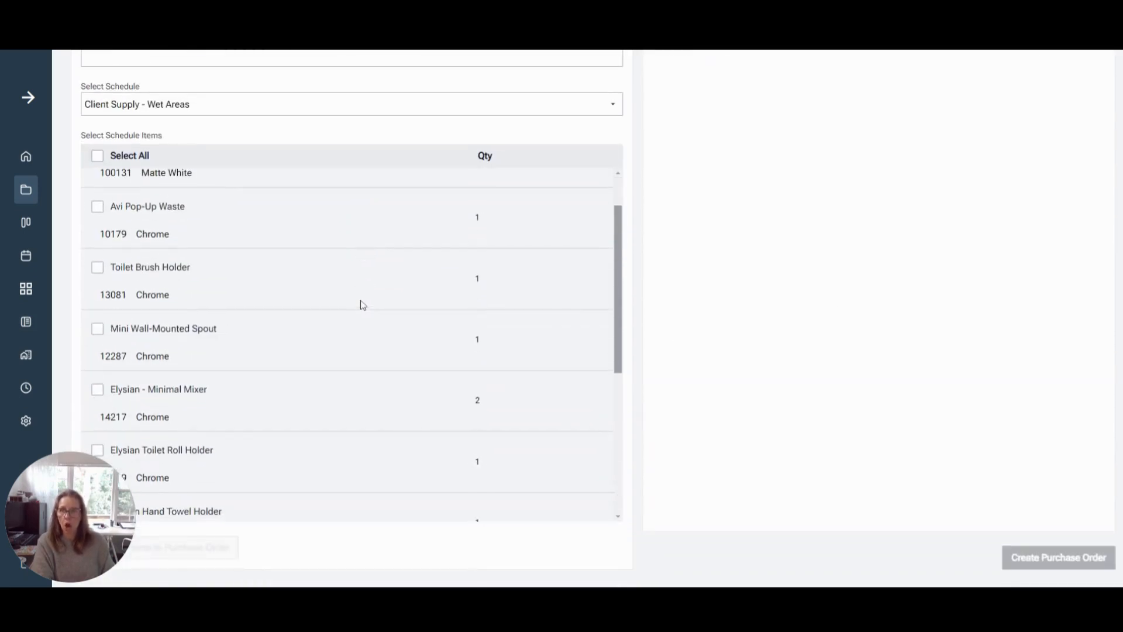
scroll(364, 322, "up", 1)
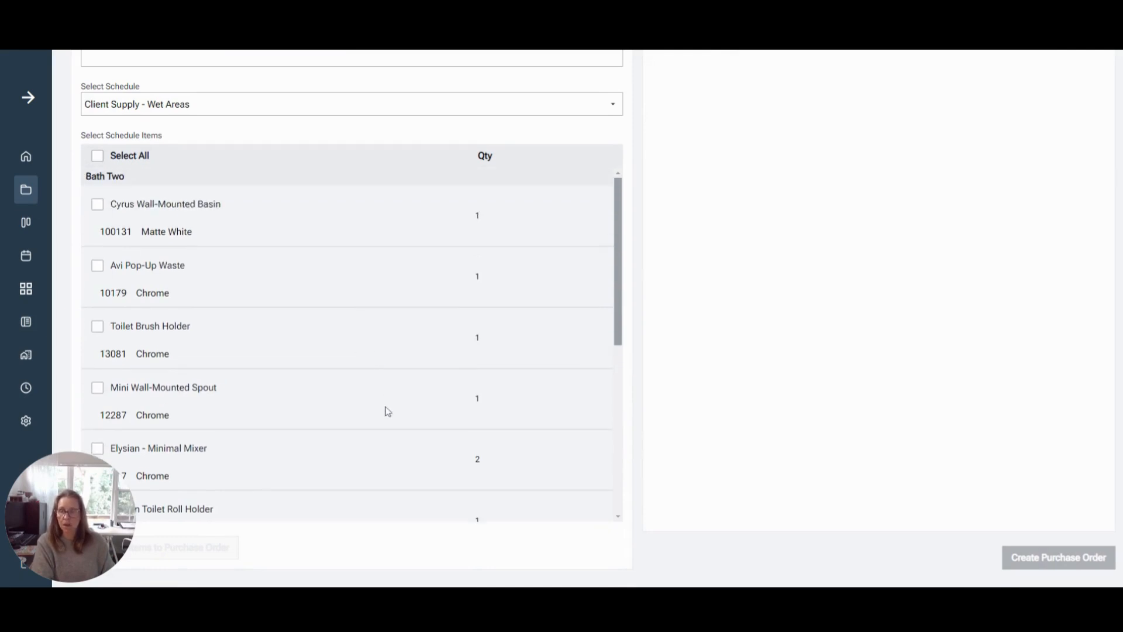
Switch the supplier to Coco Republic to check its wet area schedule items, and change it back to ABI Interiors
scroll(651, 419, "up", 7)
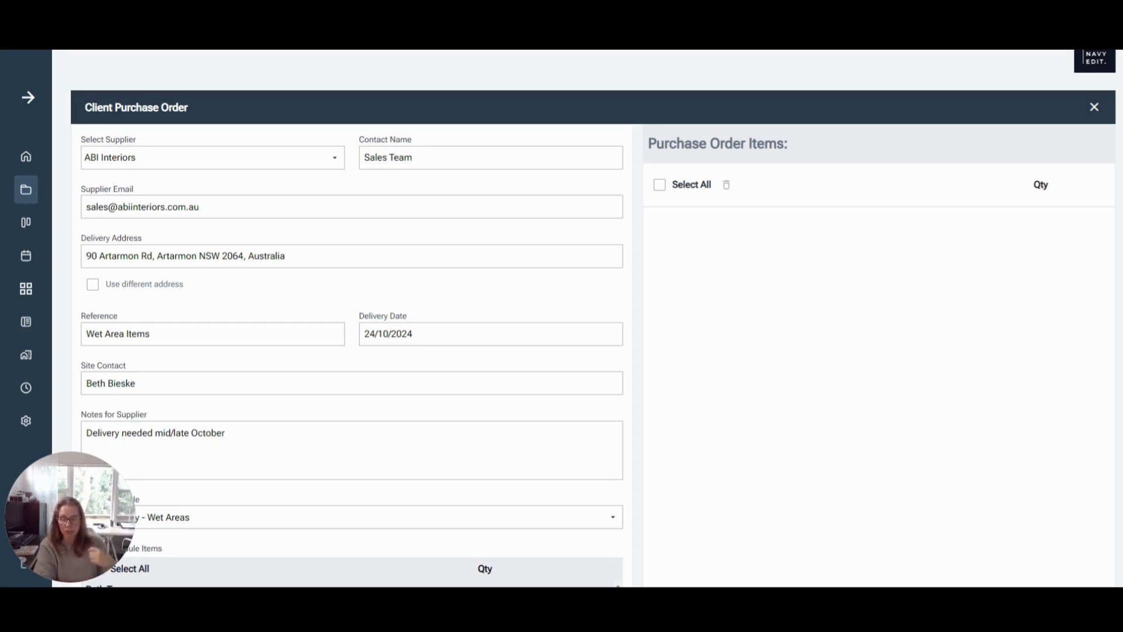
scroll(690, 414, "down", 7)
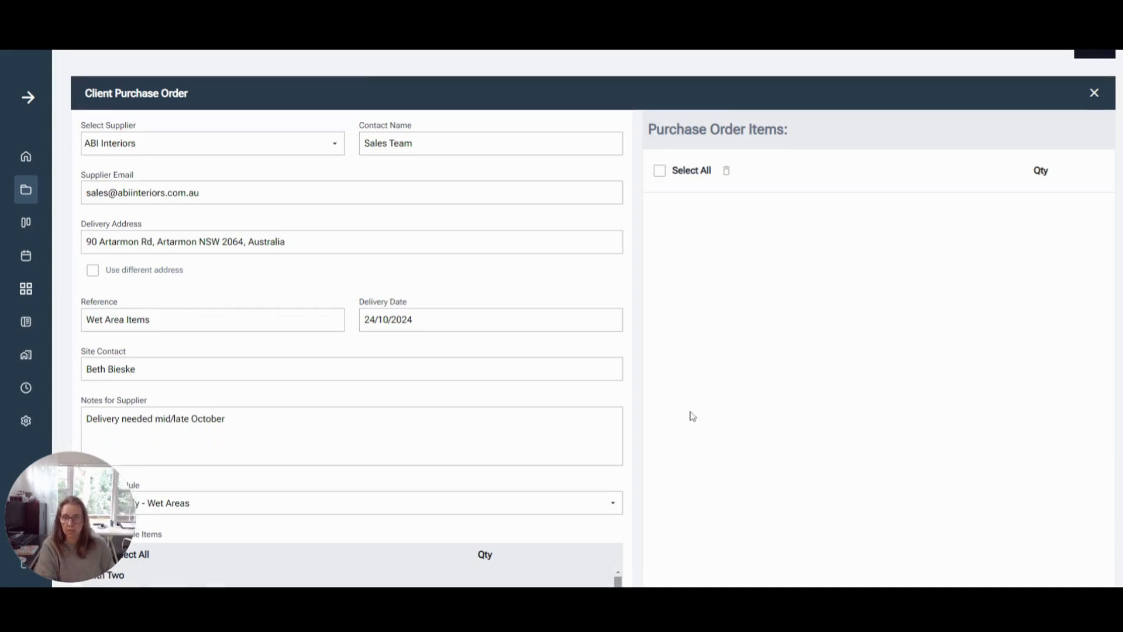
scroll(386, 342, "down", 7)
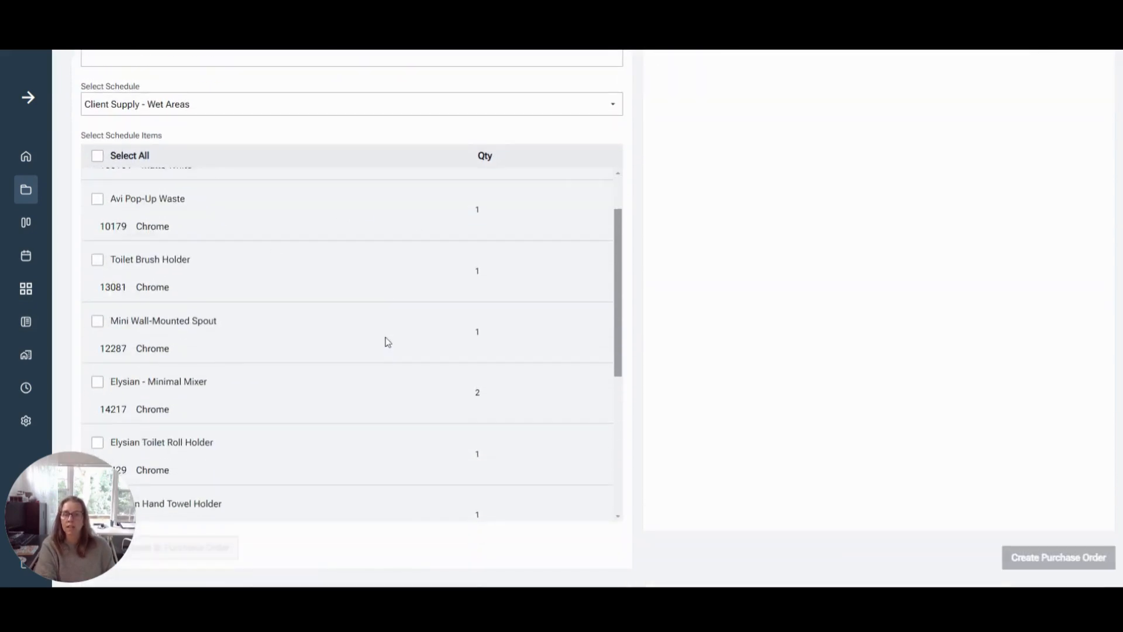
scroll(391, 351, "up", 7)
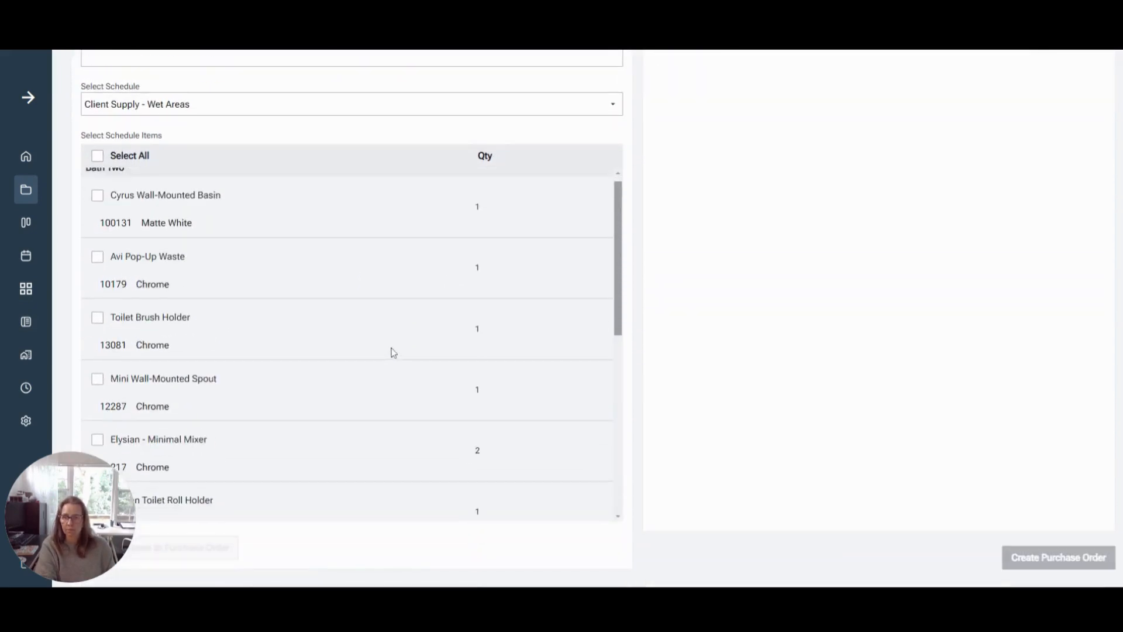
scroll(705, 353, "up", 5)
scroll(705, 352, "up", 3)
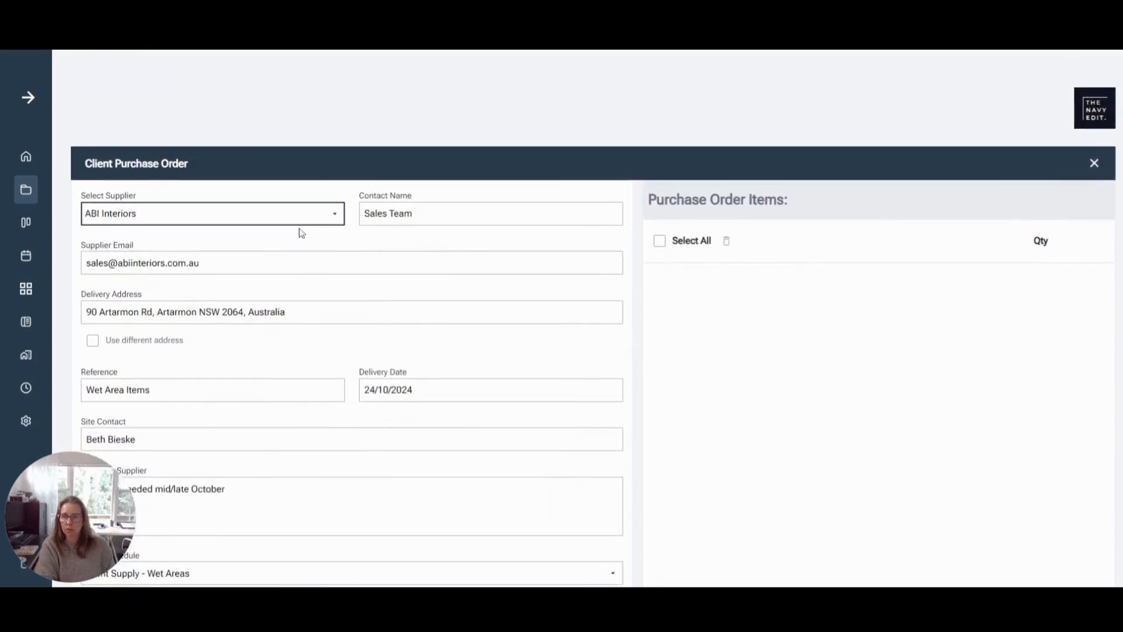
left_click(234, 319)
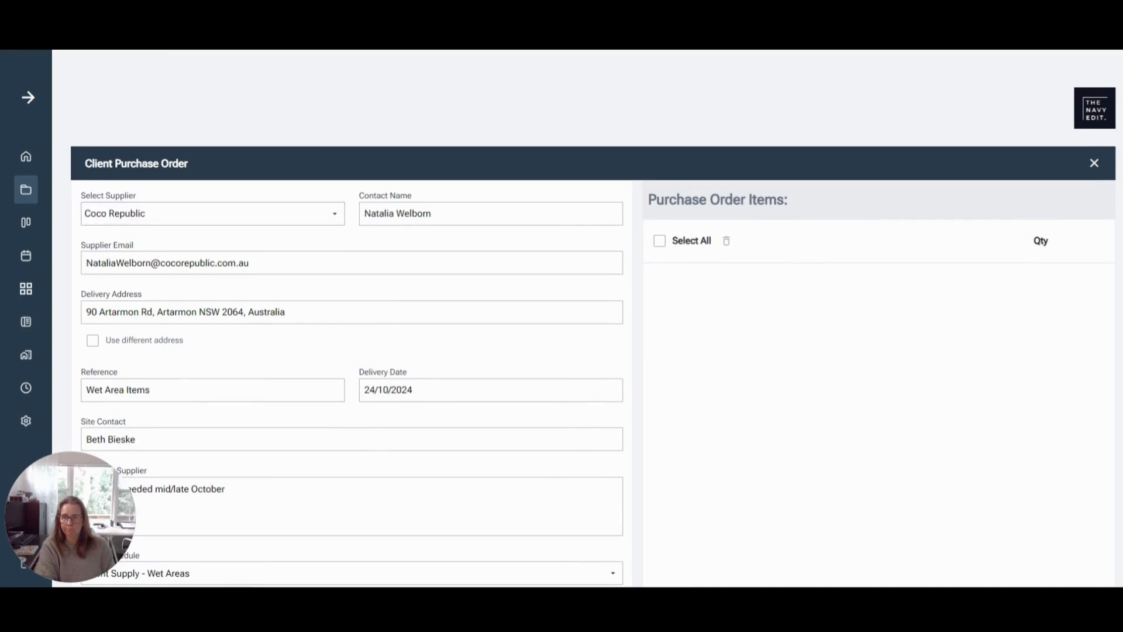
scroll(498, 293, "down", 3)
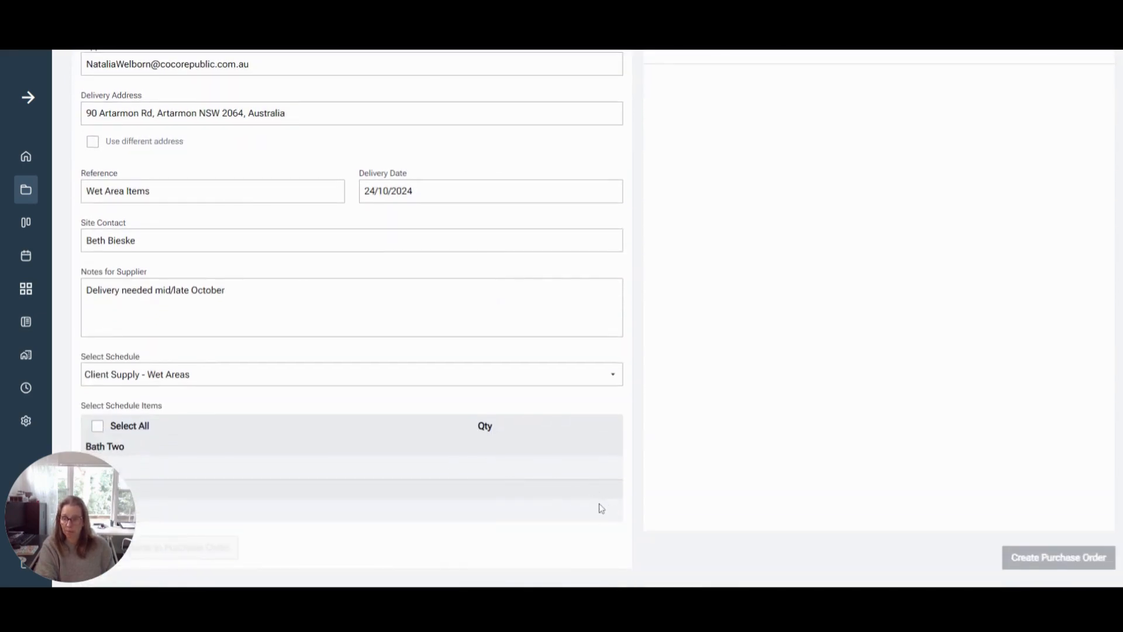
scroll(599, 486, "up", 3)
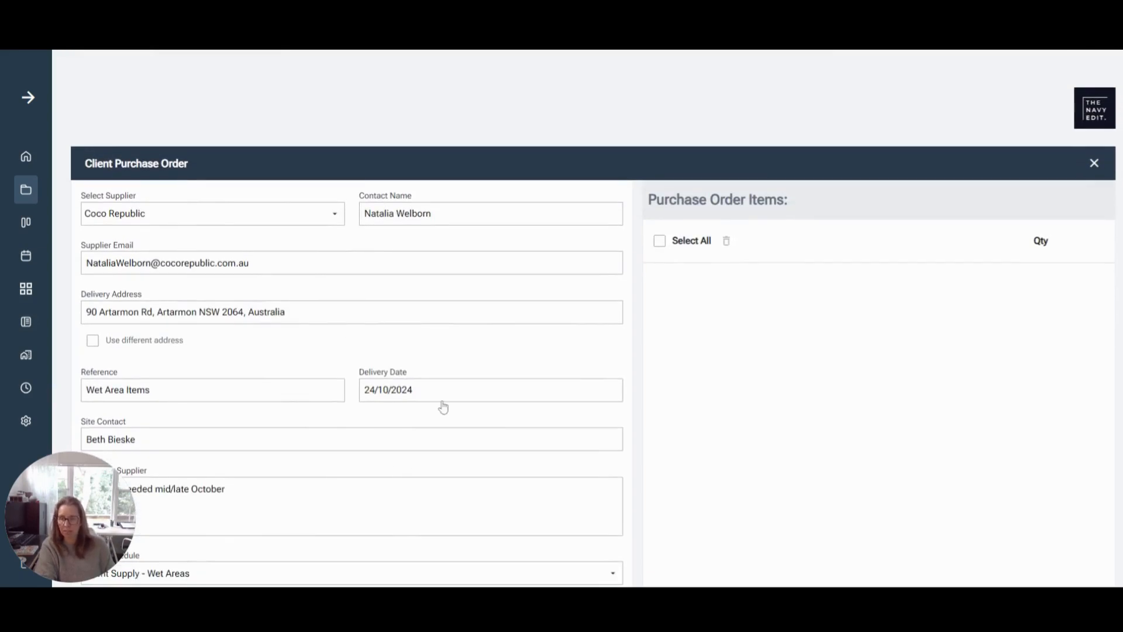
left_click(167, 221)
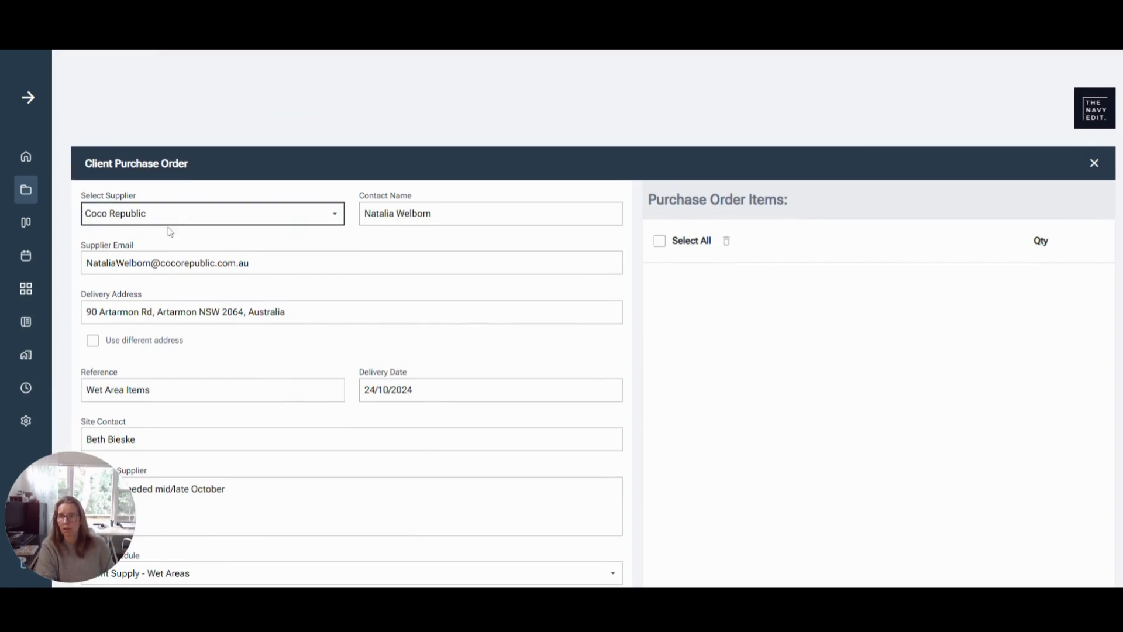
left_click(168, 233)
Select all items in the Client Supply - Wet Areas schedule and add them to the purchase order
scroll(340, 267, "down", 4)
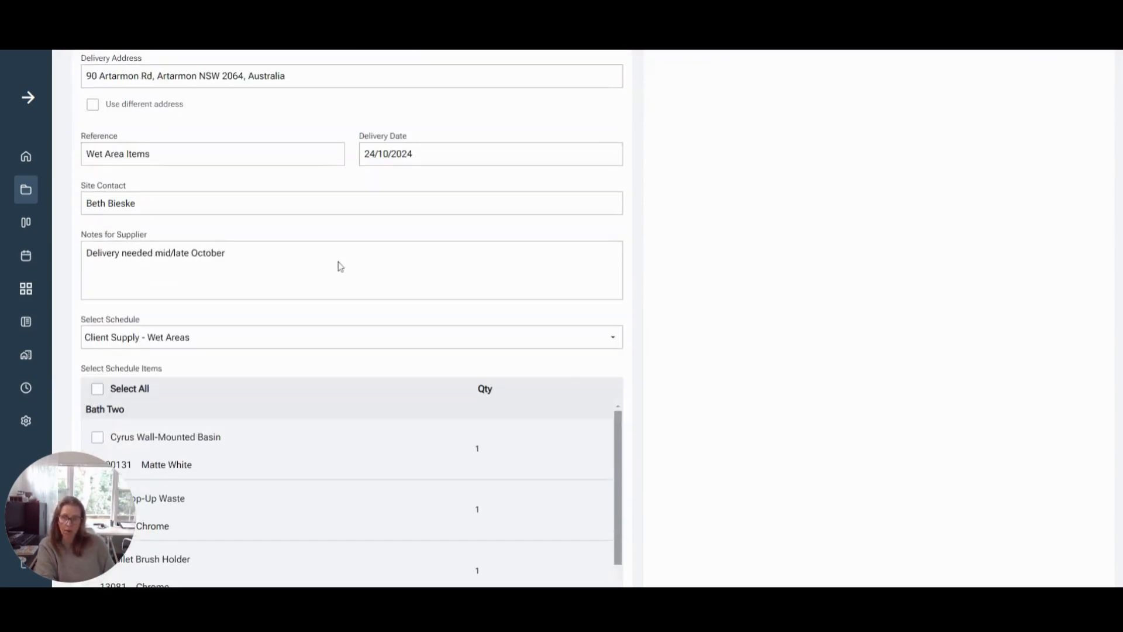
scroll(340, 264, "down", 3)
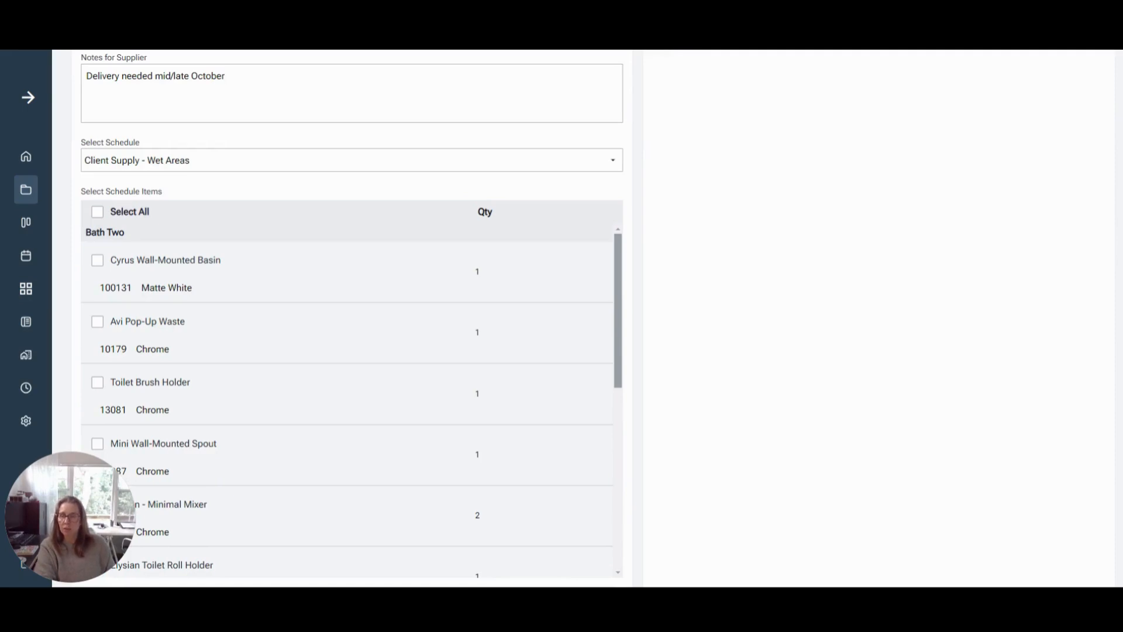
left_click(98, 214)
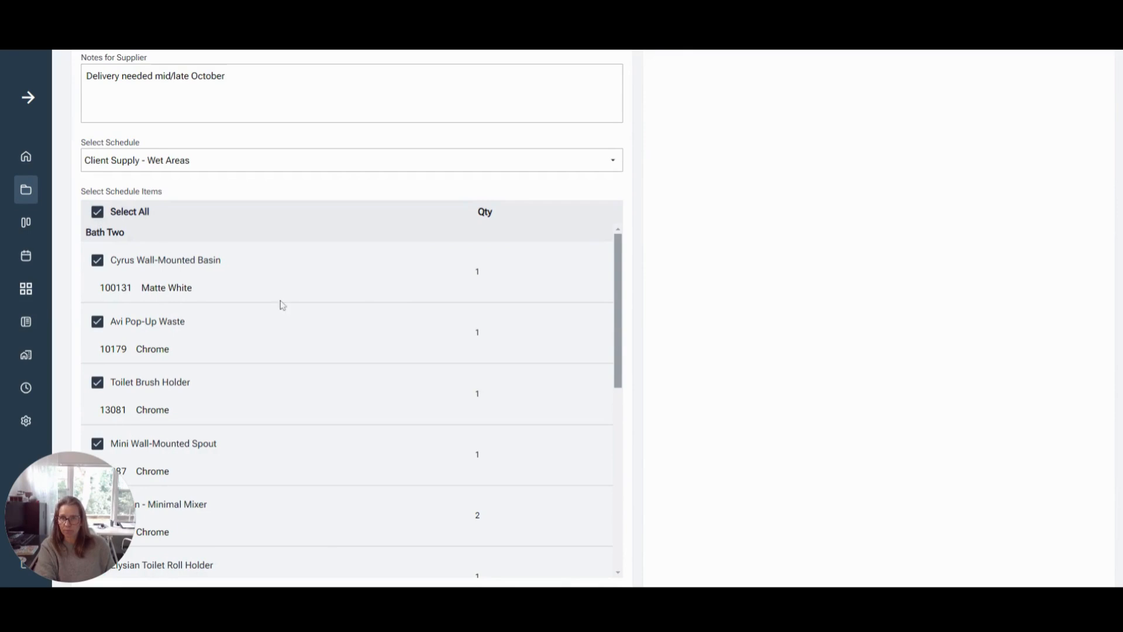
scroll(370, 305, "down", 5)
scroll(370, 306, "down", 1)
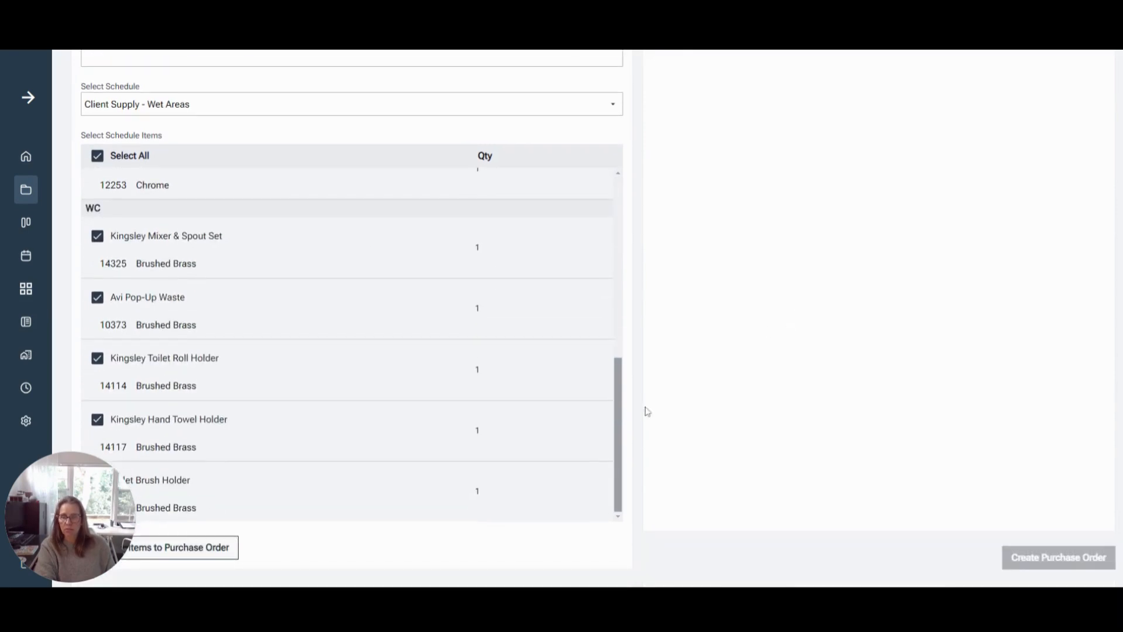
left_click(212, 550)
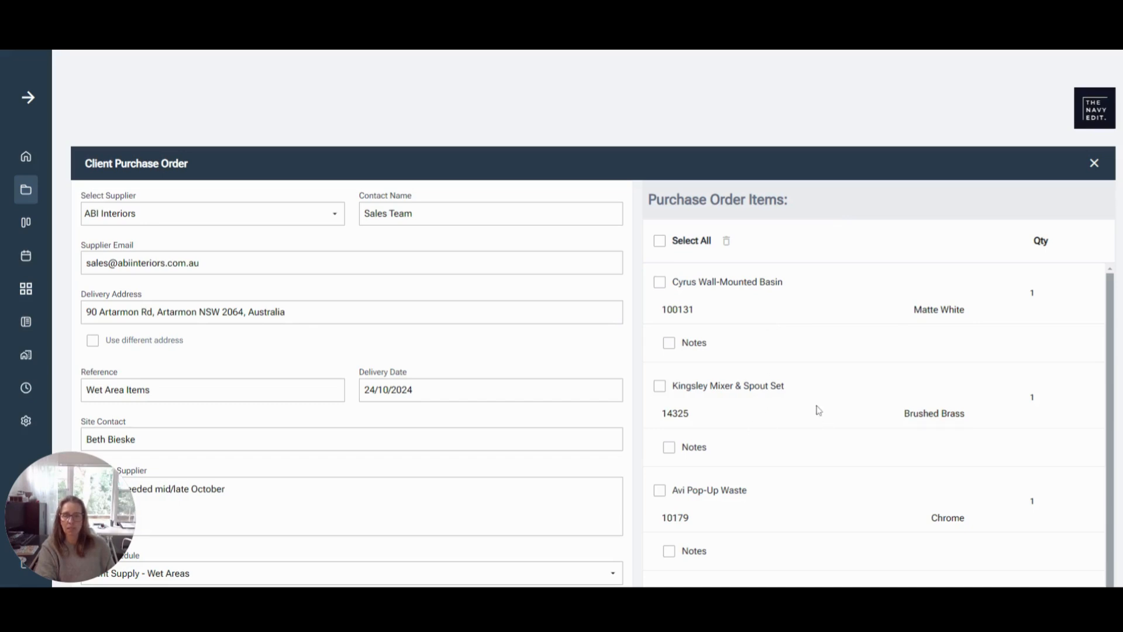
Add the item note "Can you confirm dimensions" to the Cyrus Wall-Mounted Basin in the purchase order items
scroll(819, 408, "down", 3)
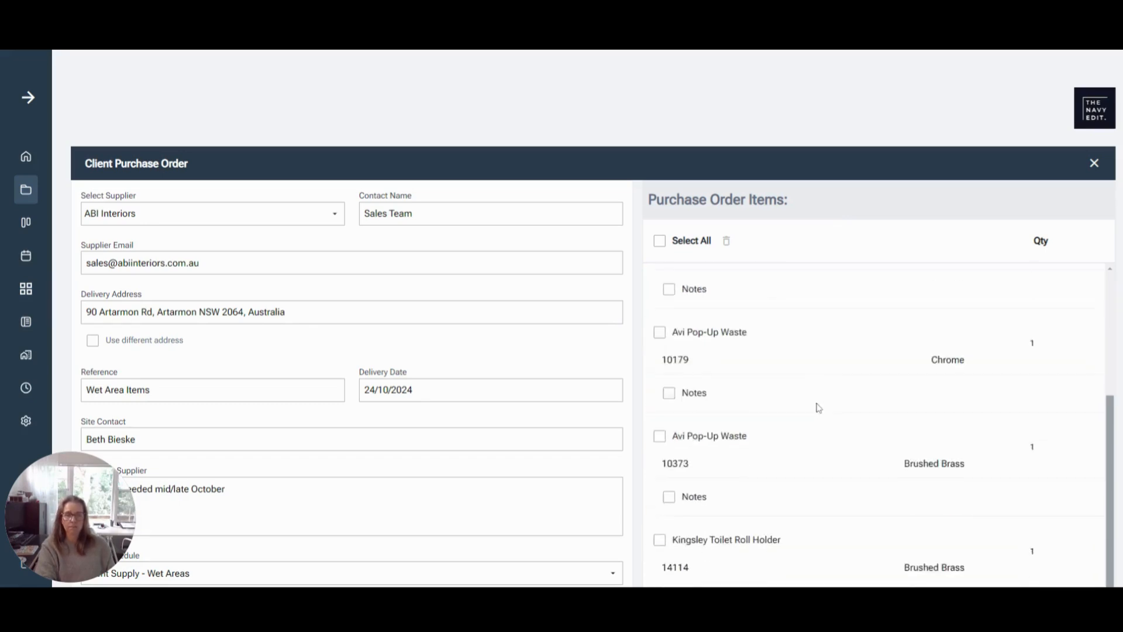
scroll(816, 406, "up", 3)
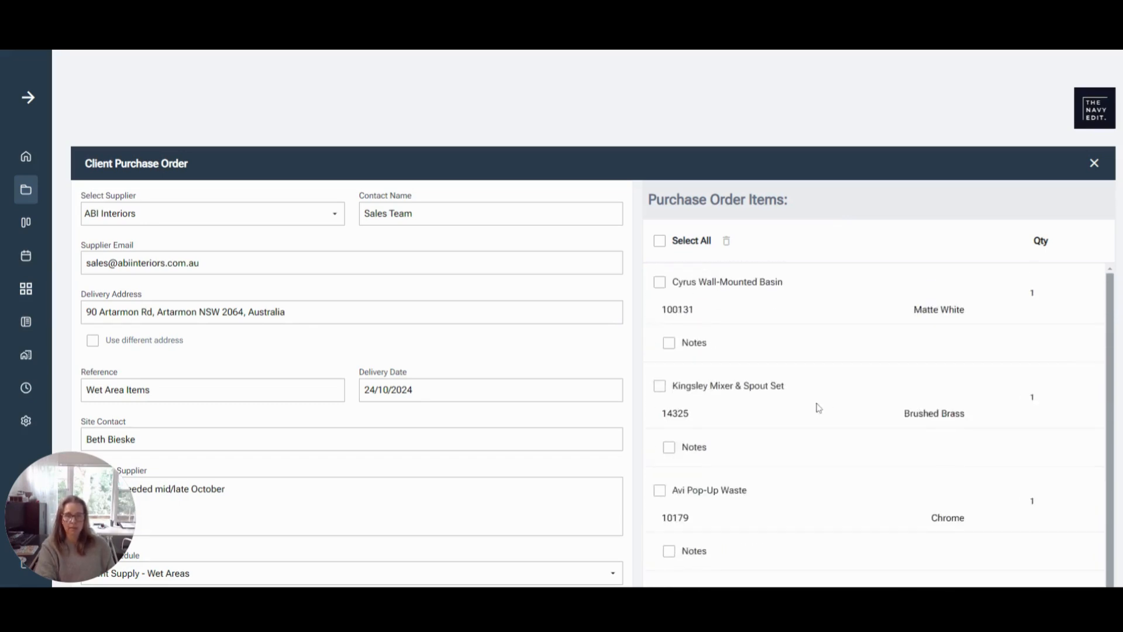
left_click(669, 343)
type("Can you confirm")
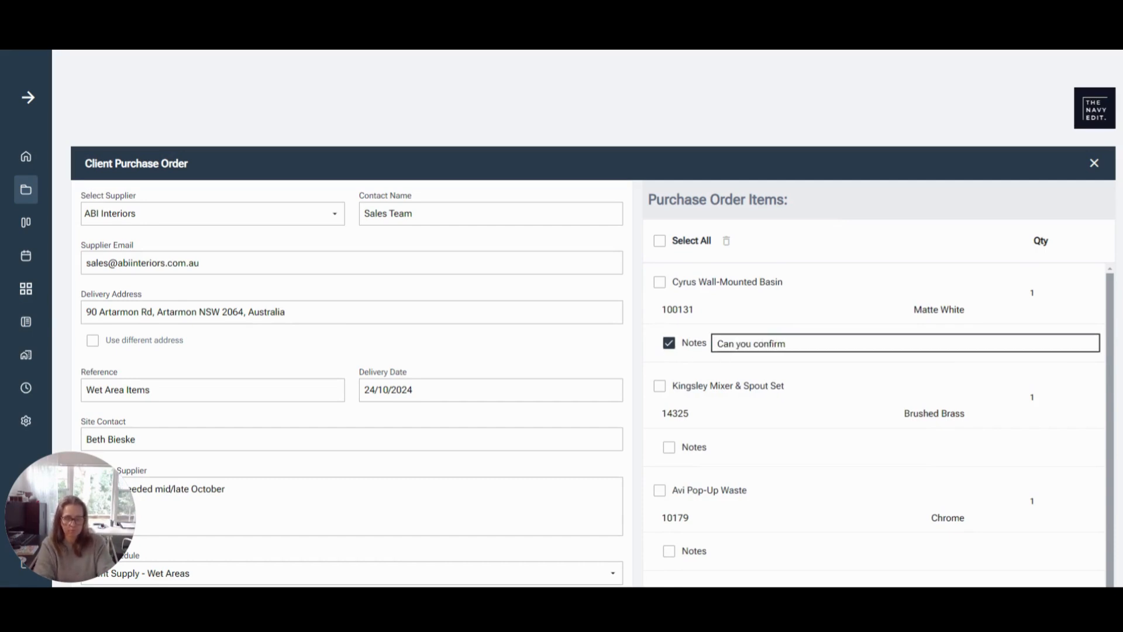
type("  dimensions")
left_click(810, 315)
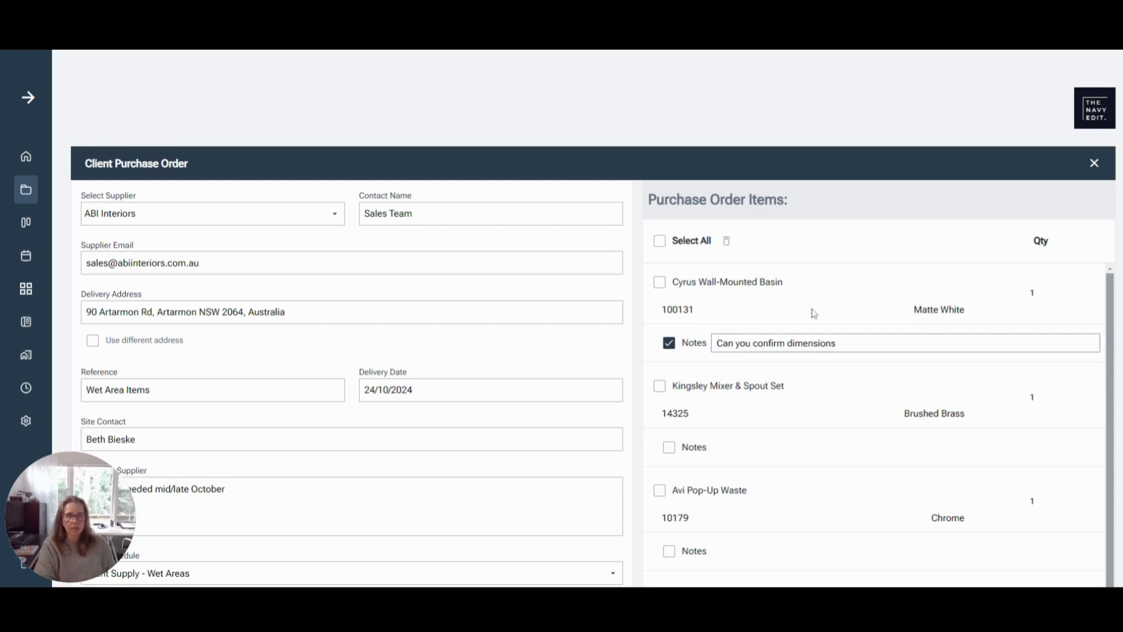
Select all of the purchase order items and create the purchase order
left_click(660, 240)
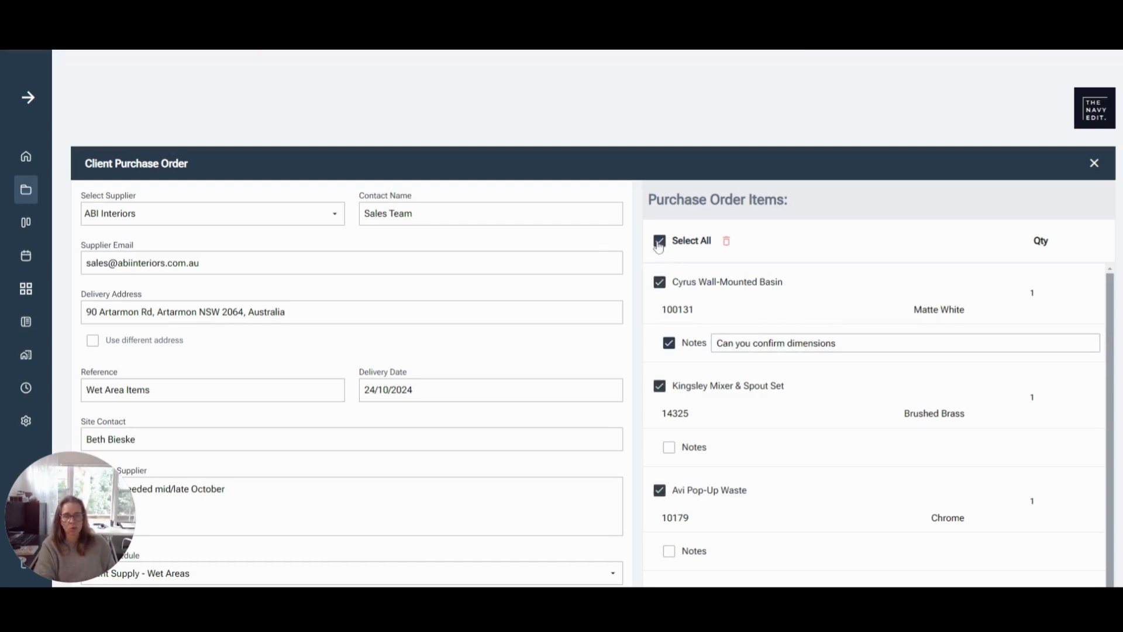
scroll(792, 310, "down", 1)
scroll(793, 310, "down", 5)
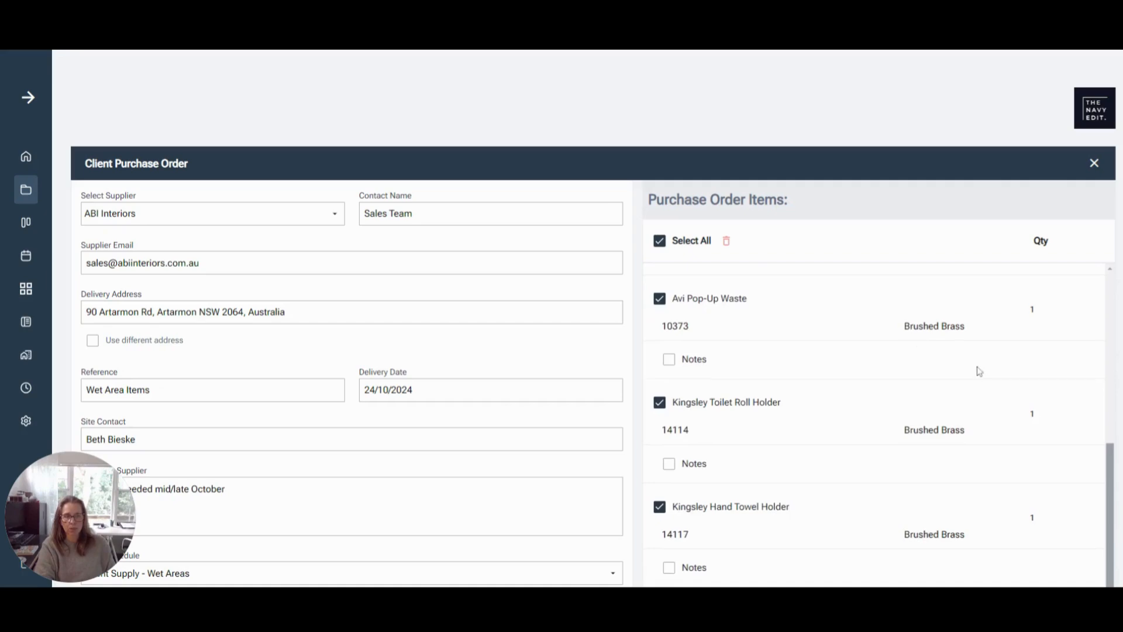
scroll(978, 371, "down", 4)
scroll(982, 372, "down", 8)
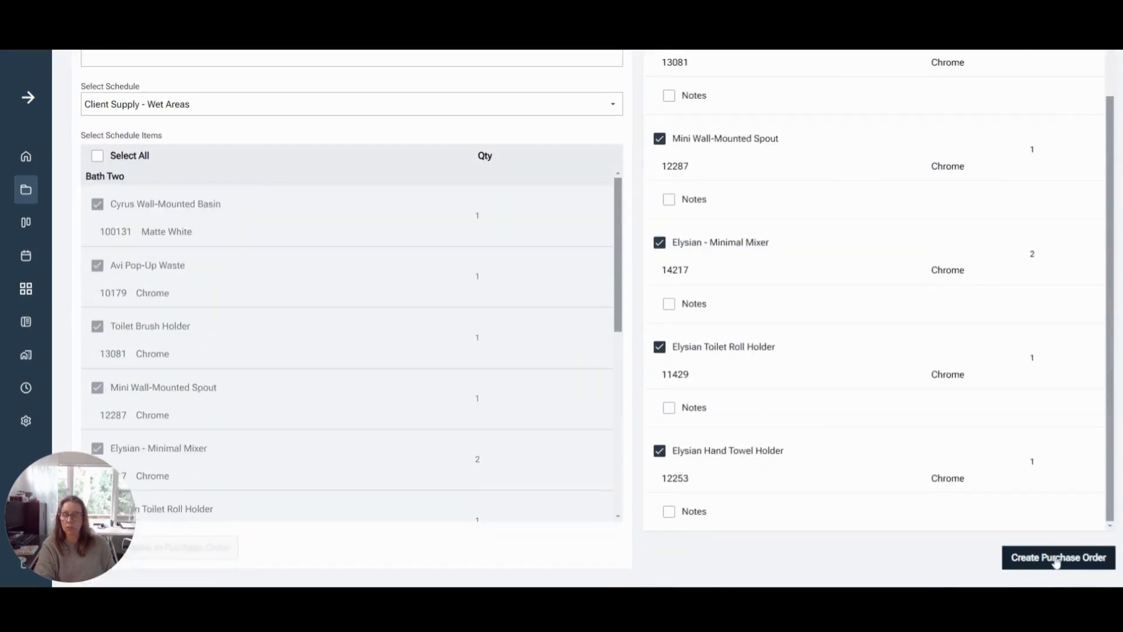
left_click(1057, 560)
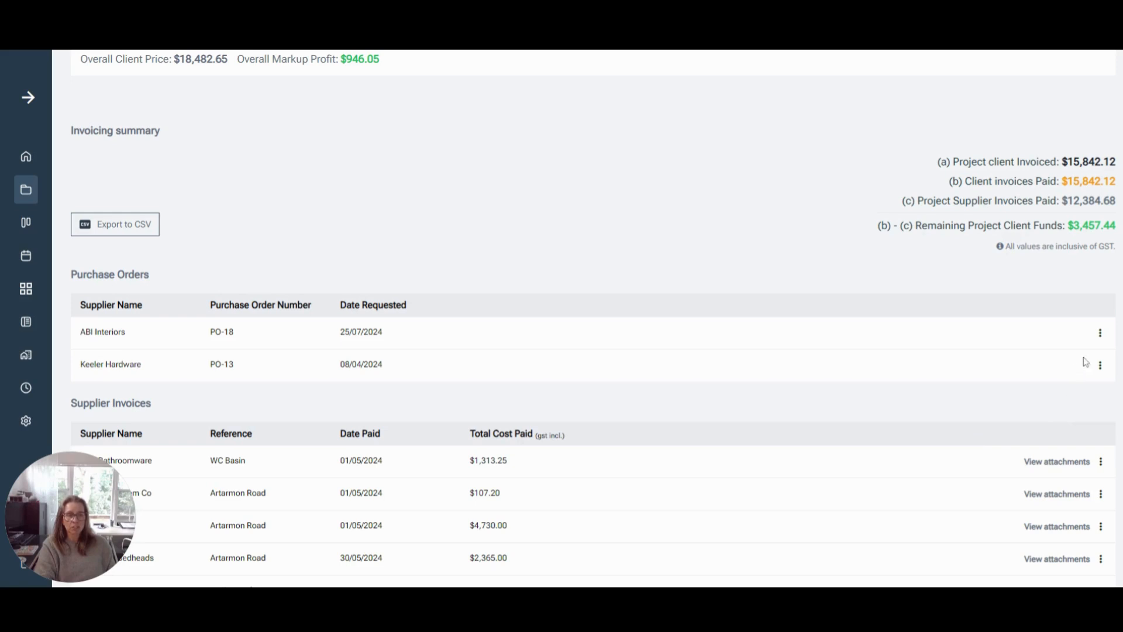
Open the new ABI Interiors purchase order as a PDF and review its delivery details, item list and supplier notes
left_click(1100, 337)
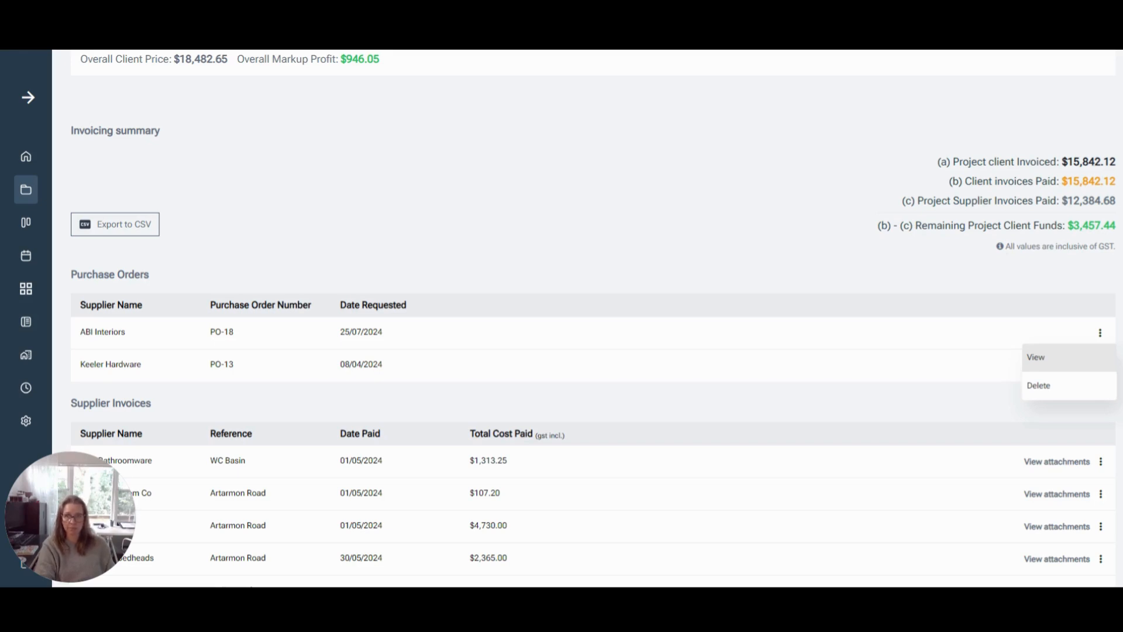
key("ctrl+Tab")
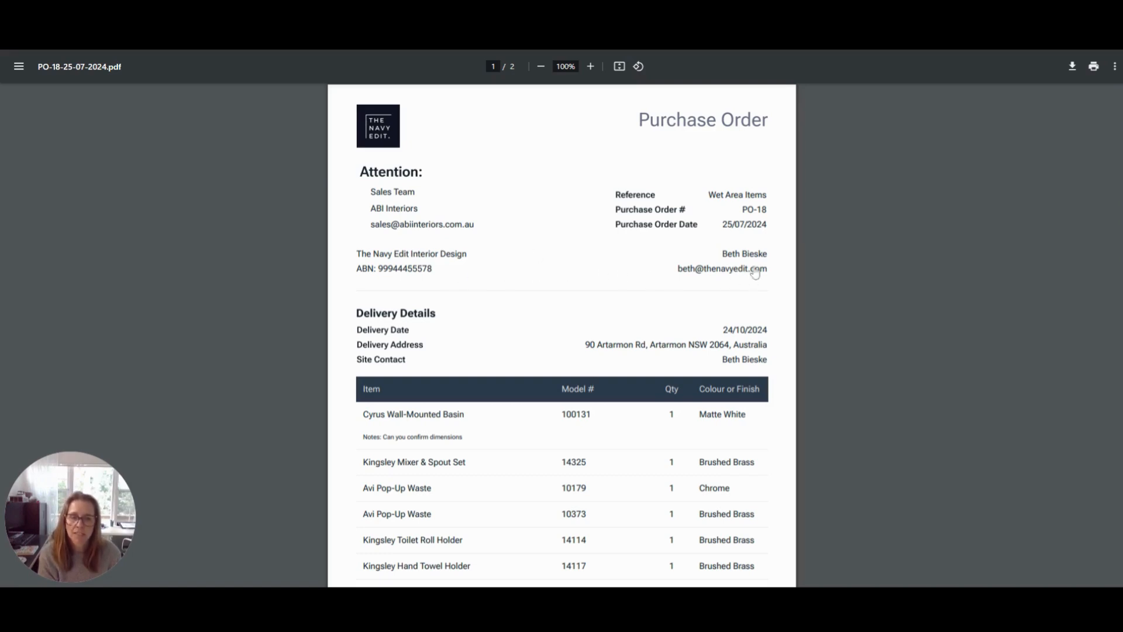
scroll(765, 271, "down", 3)
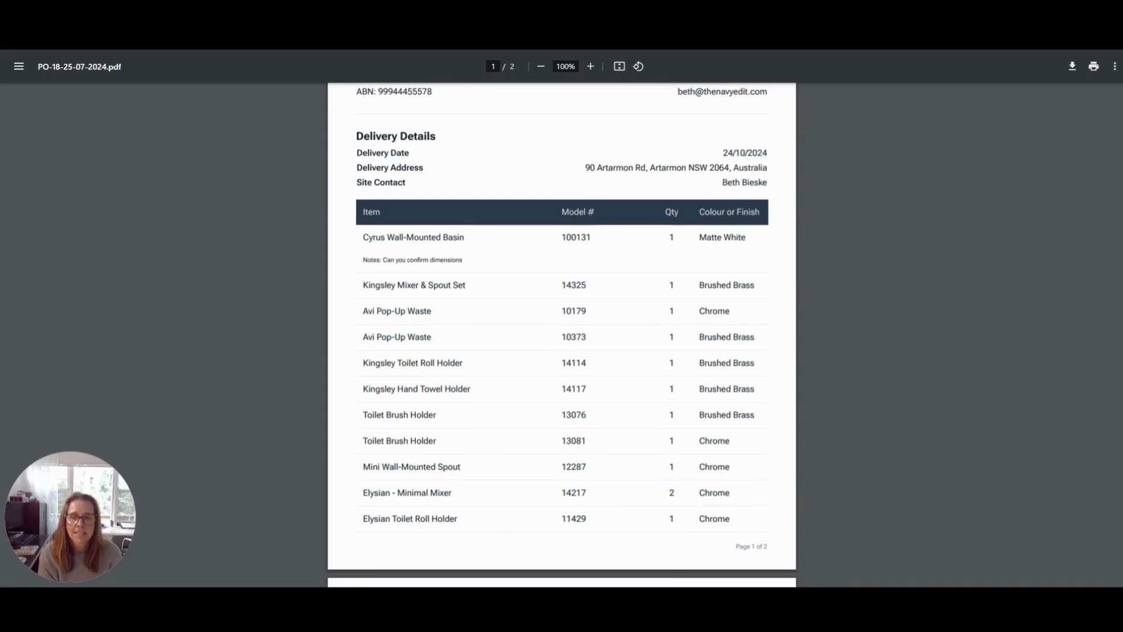
scroll(562, 334, "down", 2)
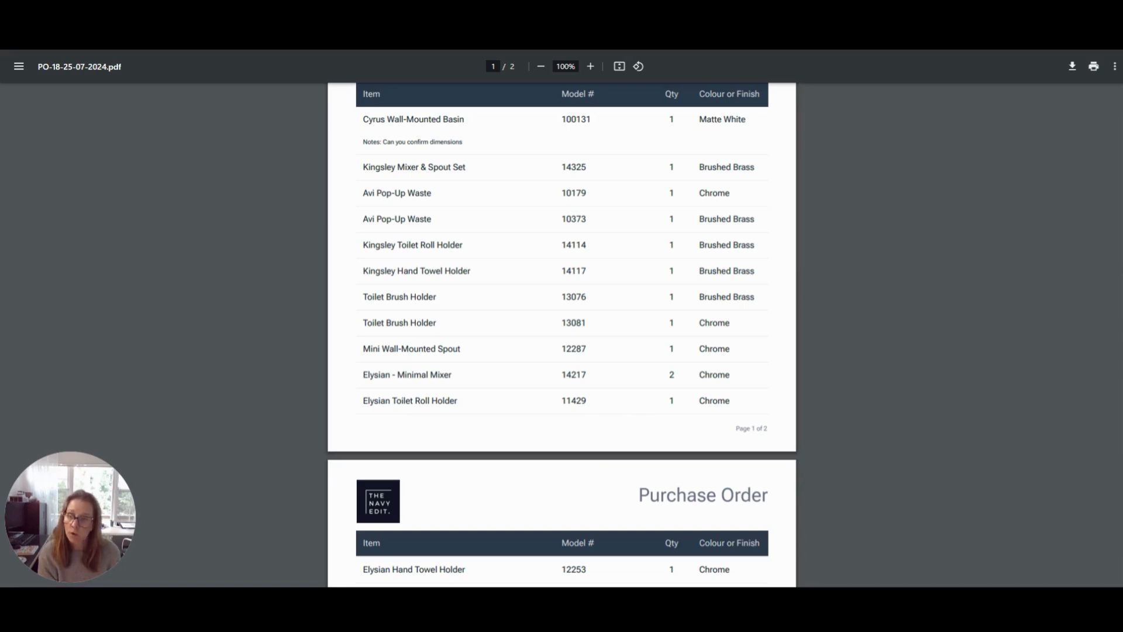
scroll(561, 334, "down", 3)
scroll(561, 333, "up", 3)
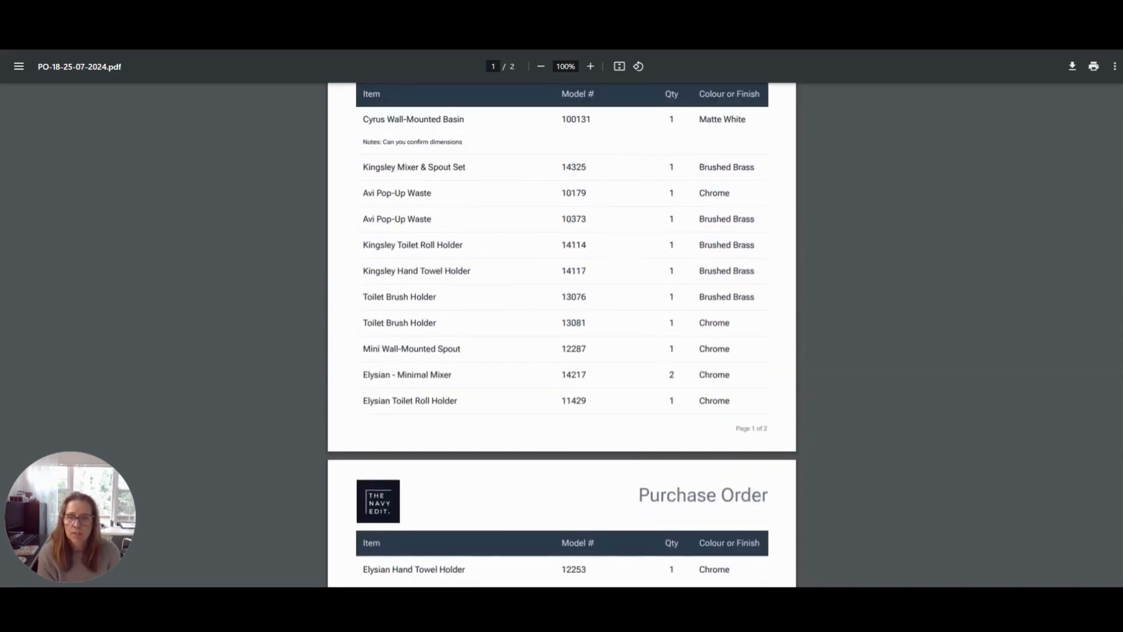
scroll(562, 334, "down", 1)
scroll(433, 468, "down", 3)
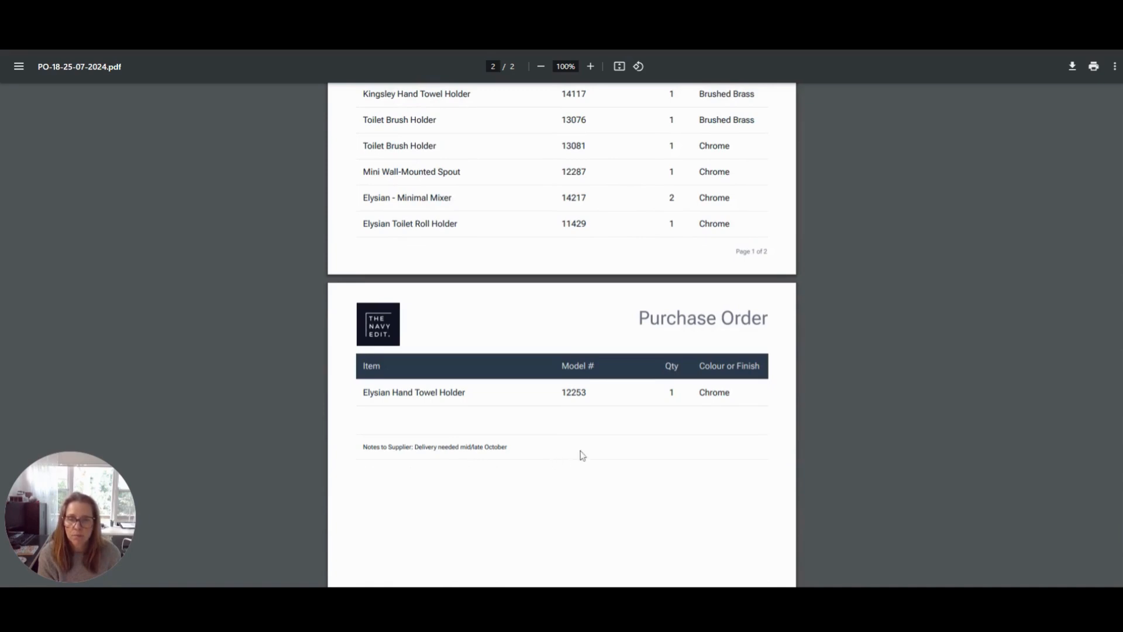
scroll(583, 456, "down", 6)
scroll(583, 455, "up", 5)
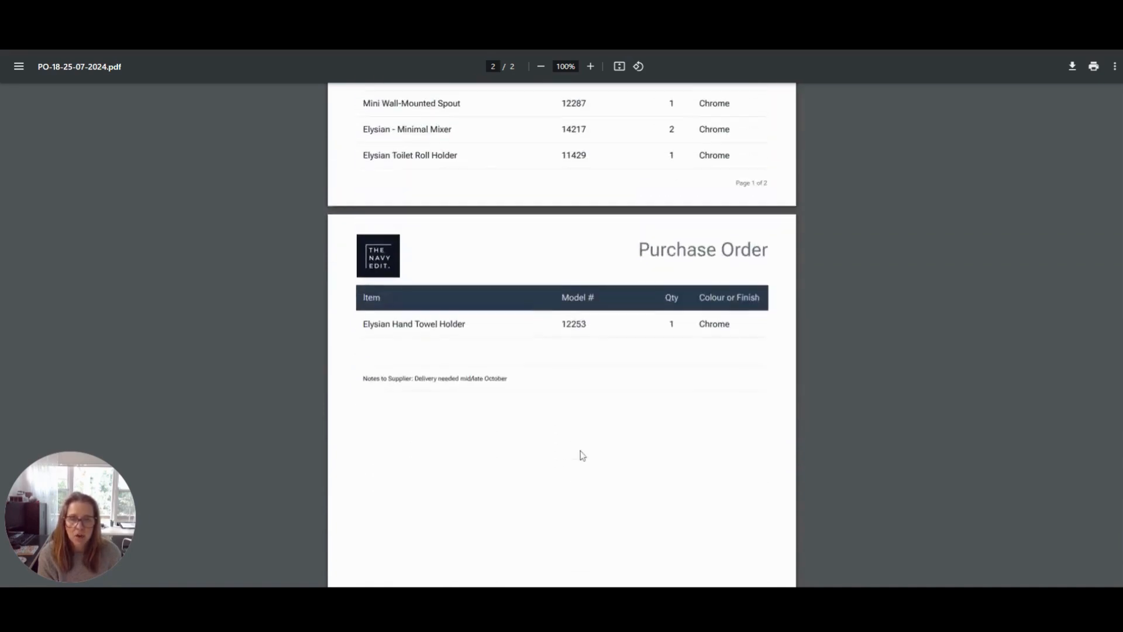
scroll(583, 456, "up", 7)
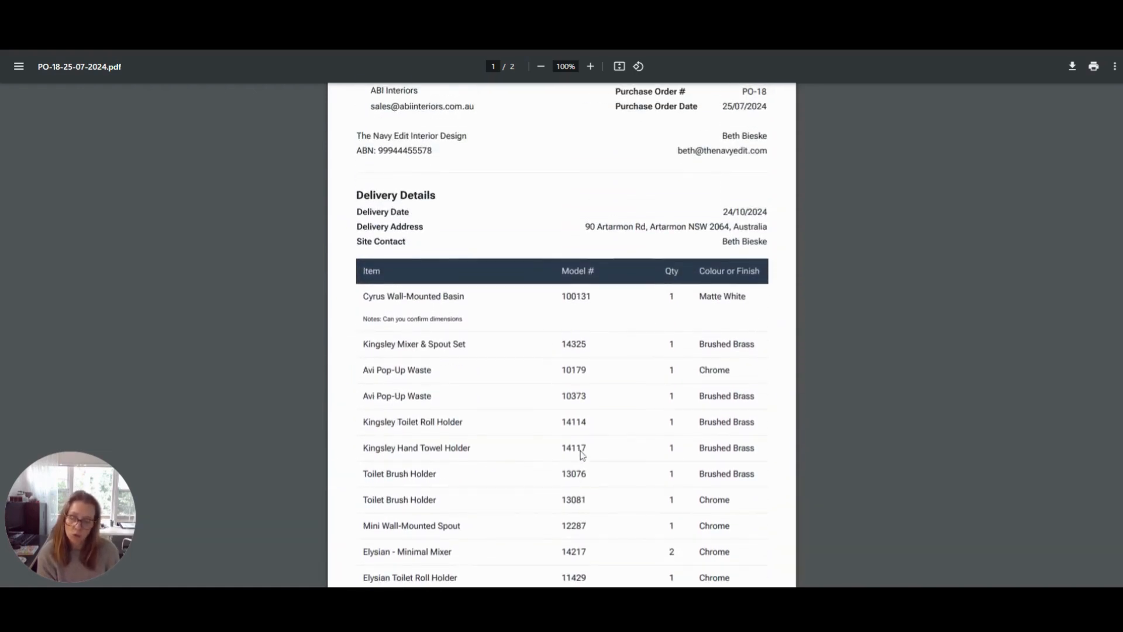